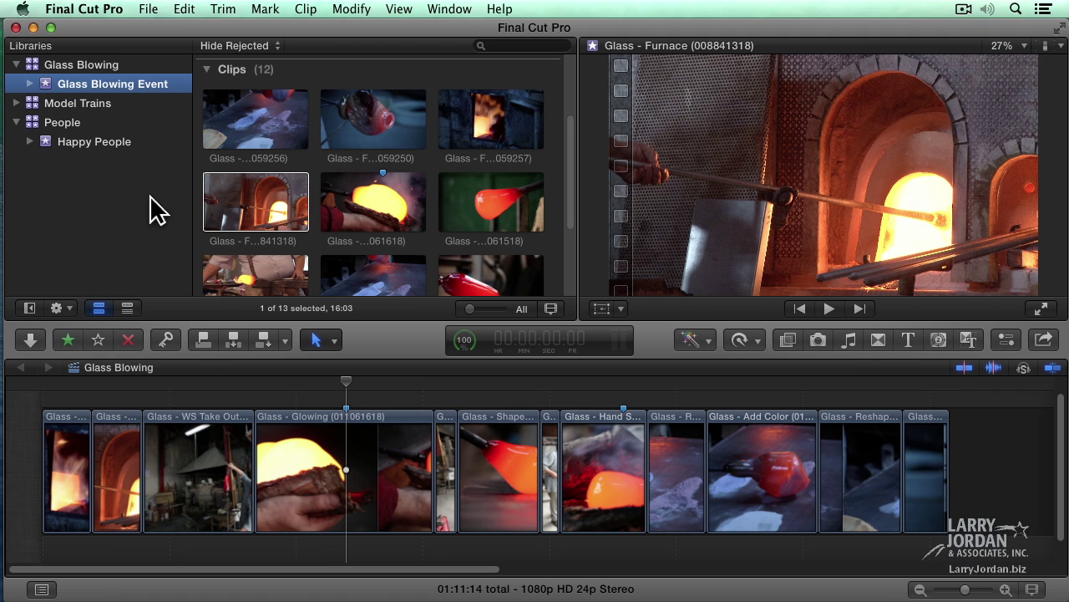
Create an event called 'Sad People' inside the People library from the File menu.
left_click(42, 123)
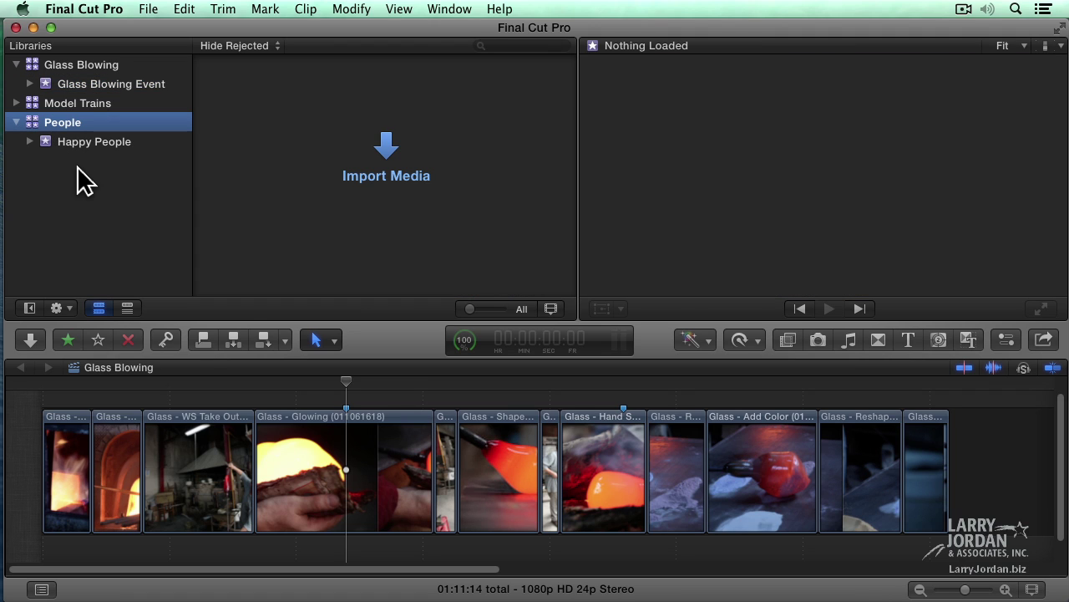
left_click(146, 8)
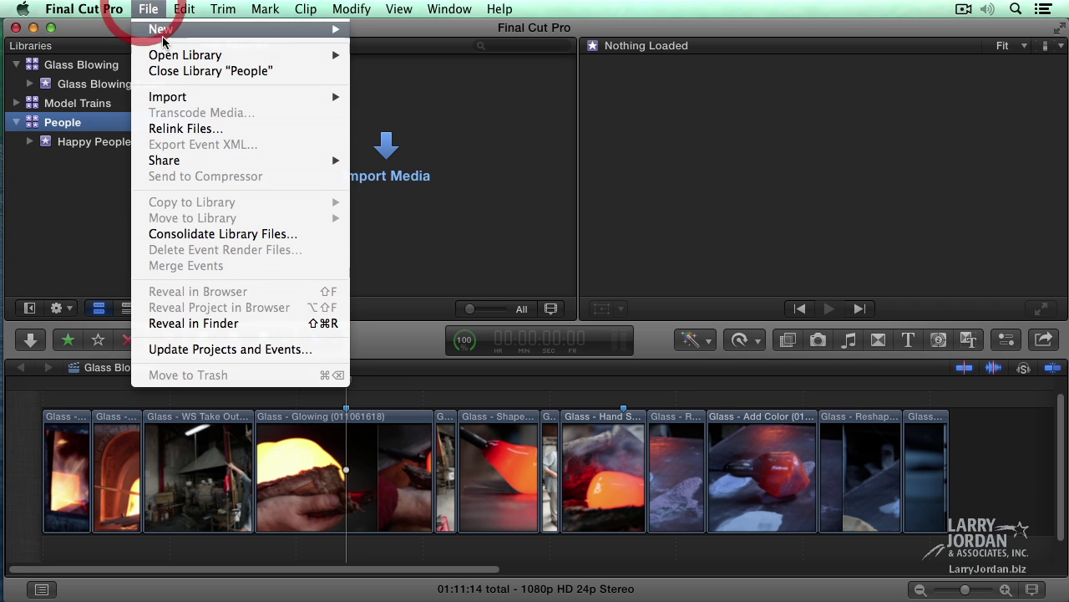
mouse_move(176, 30)
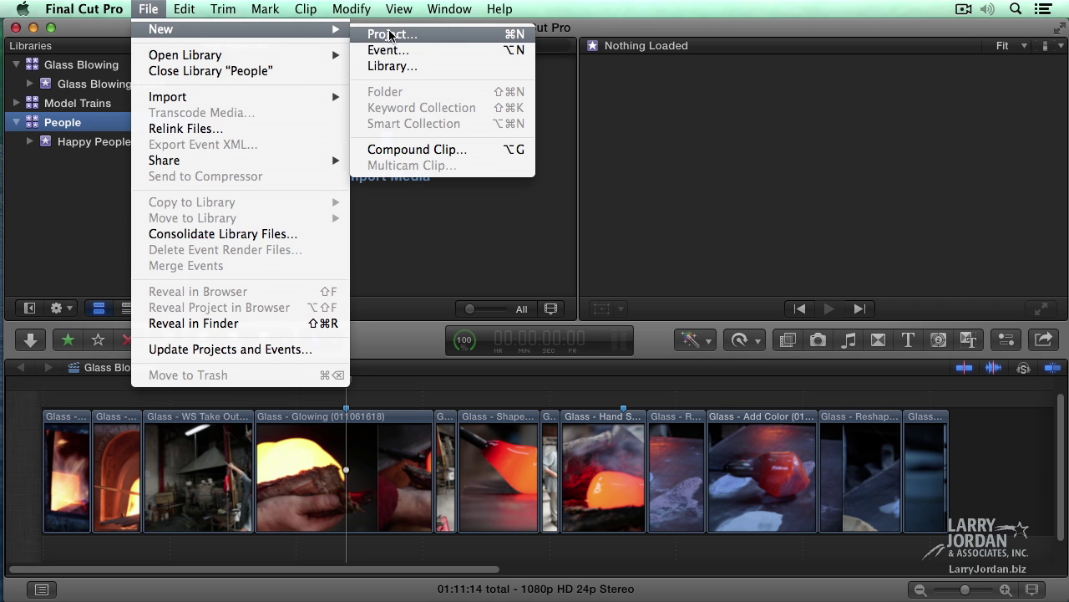
left_click(477, 52)
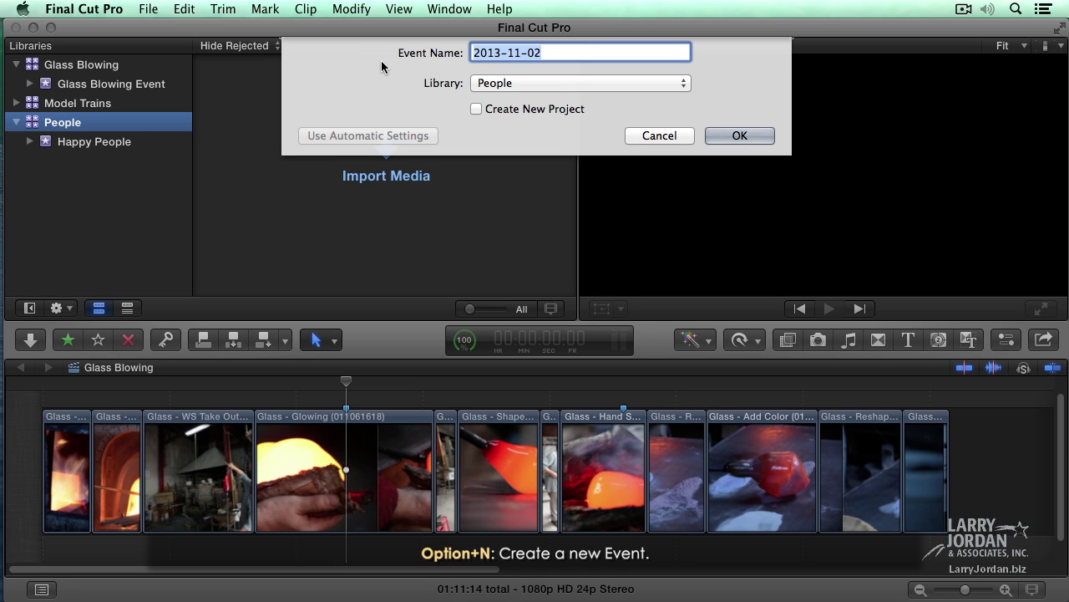
type("Sad ")
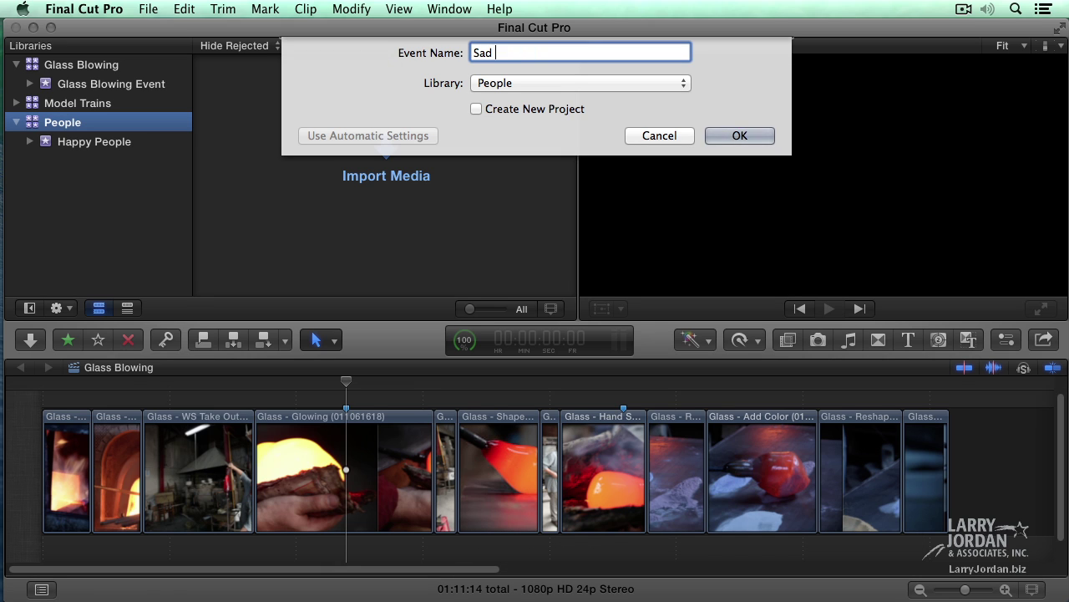
type("People")
left_click(738, 135)
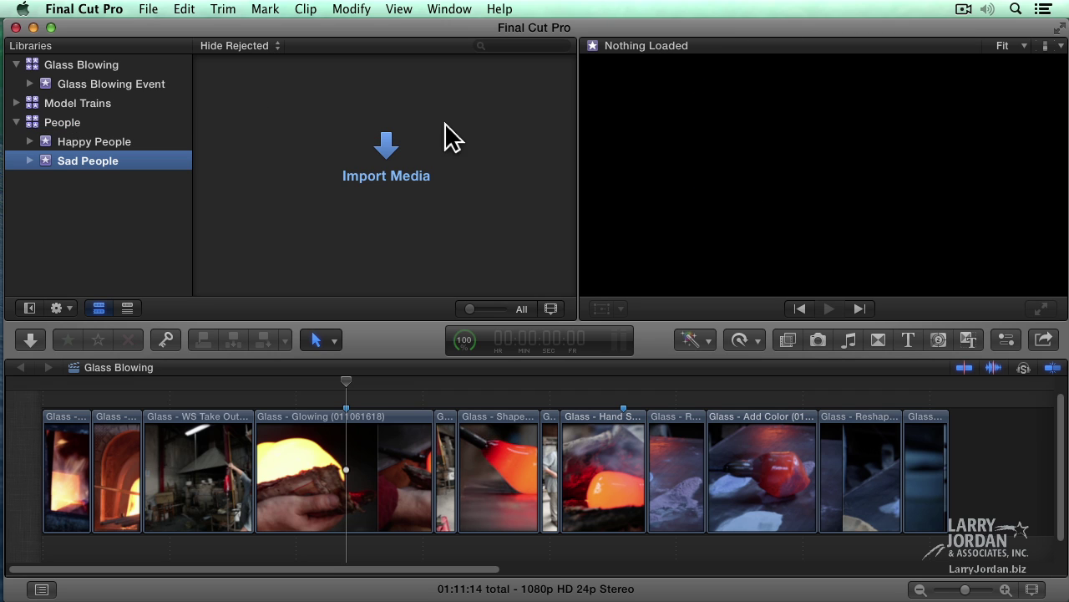
Move the Sad People event to the trash and rename Happy People to 'People outside'.
right_click(128, 164)
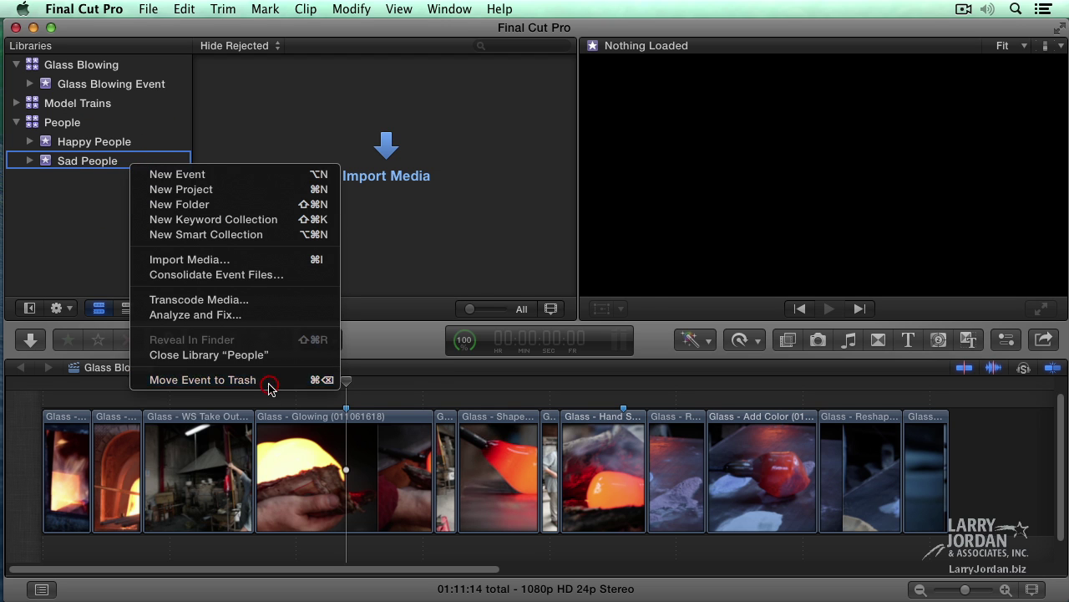
left_click(269, 383)
left_click(126, 155)
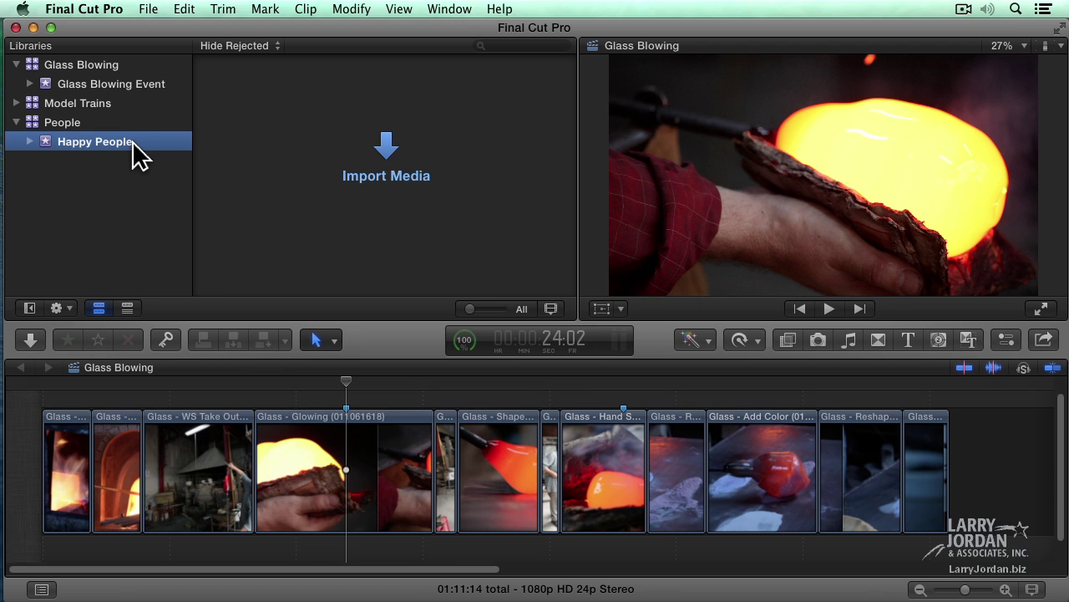
left_click(132, 144)
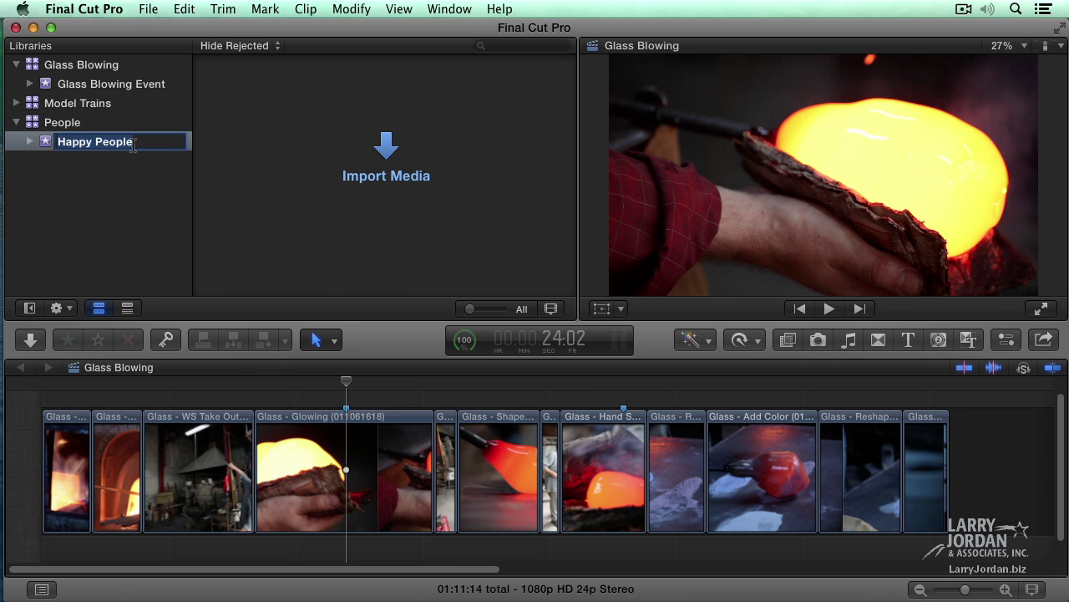
type("People outs")
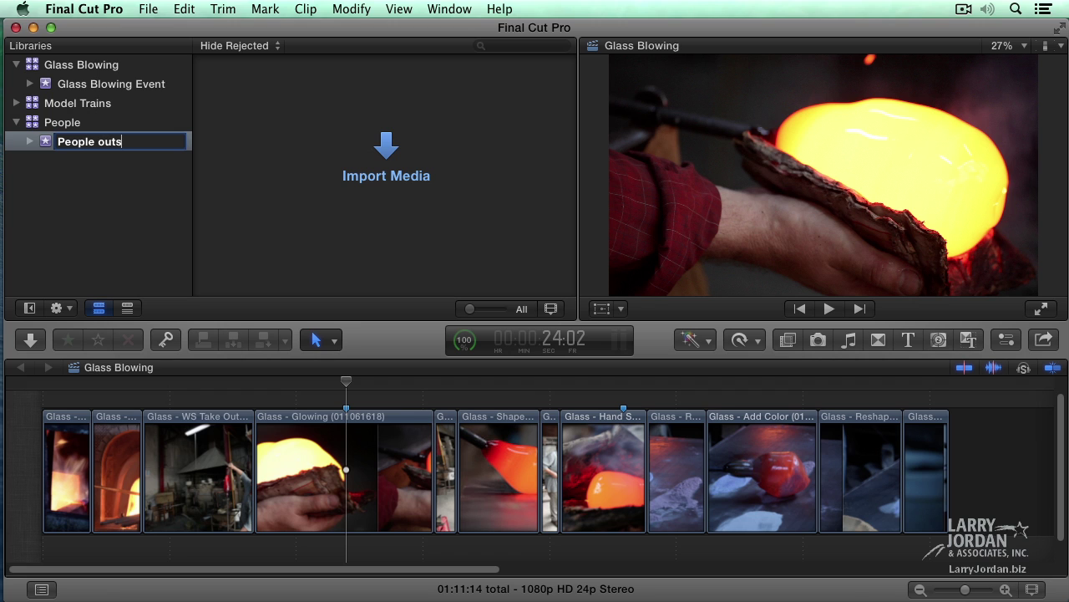
type("ide")
key("Return")
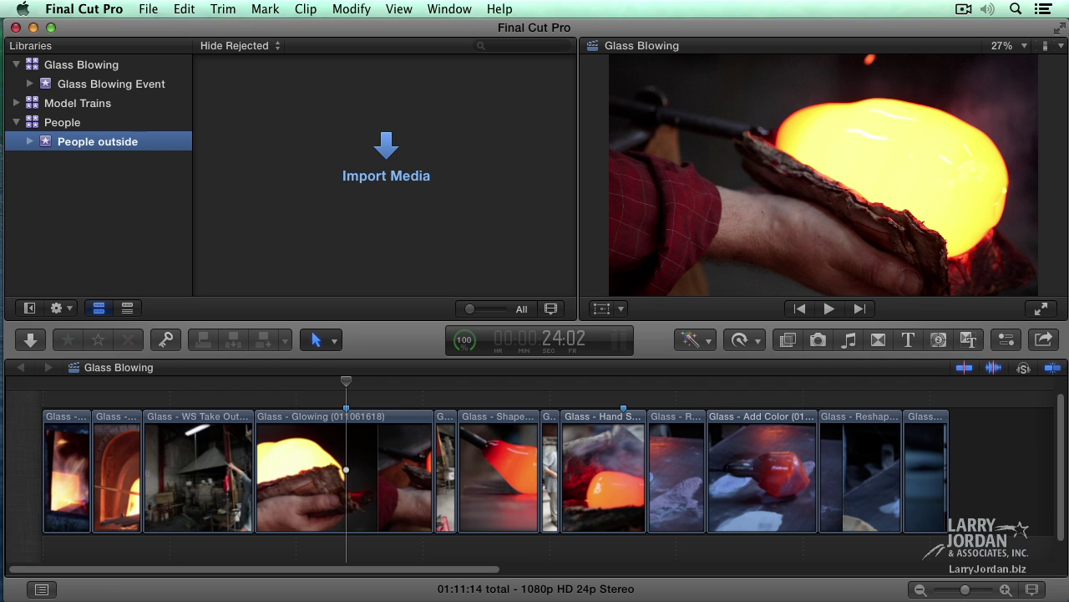
Add a new event named 'People inside' to the People library.
right_click(67, 127)
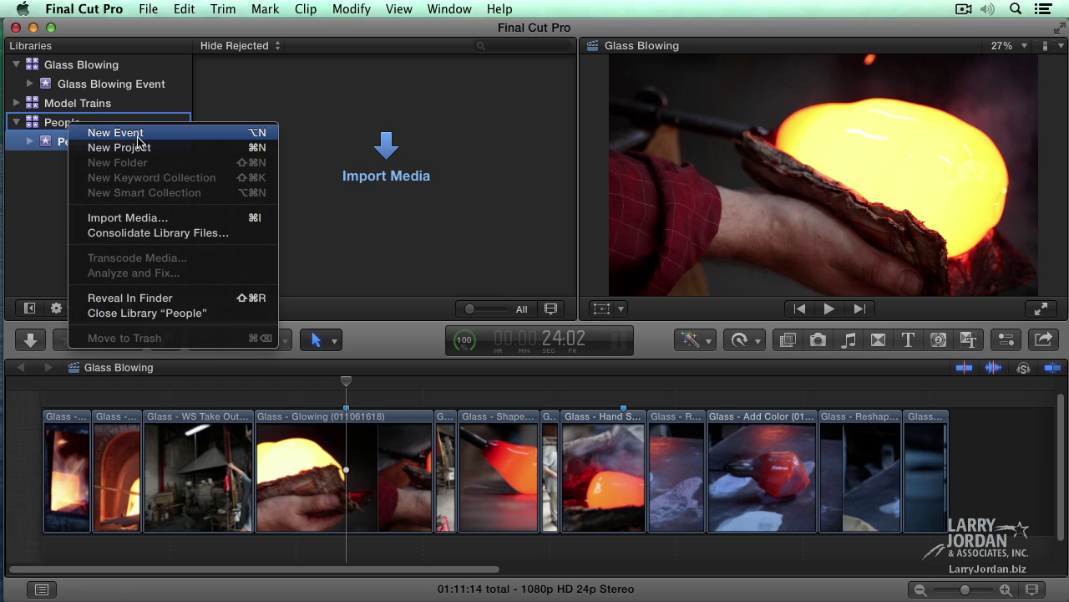
left_click(239, 136)
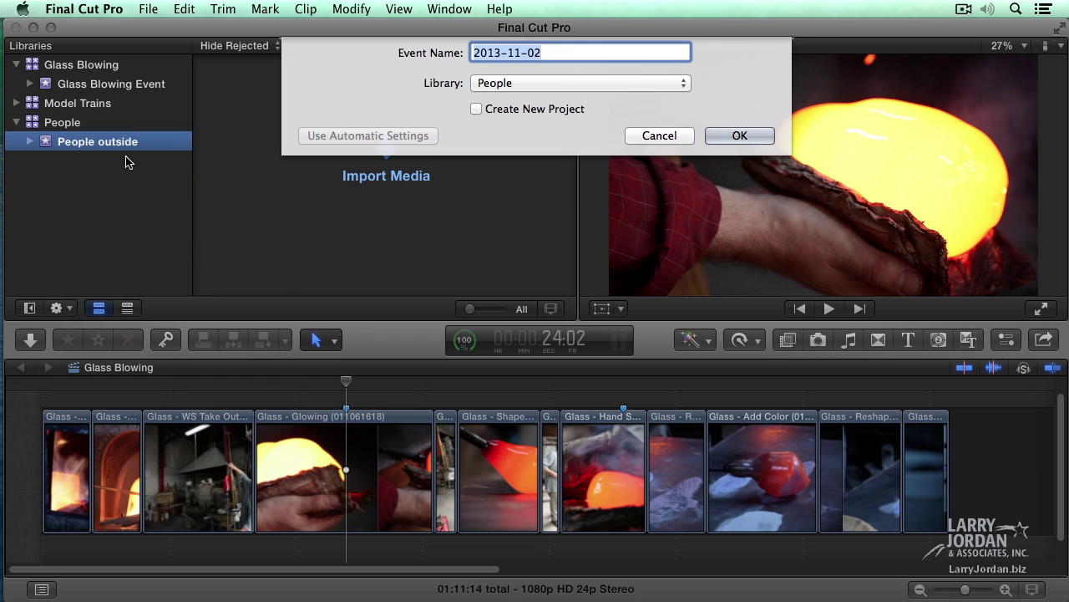
type("People in")
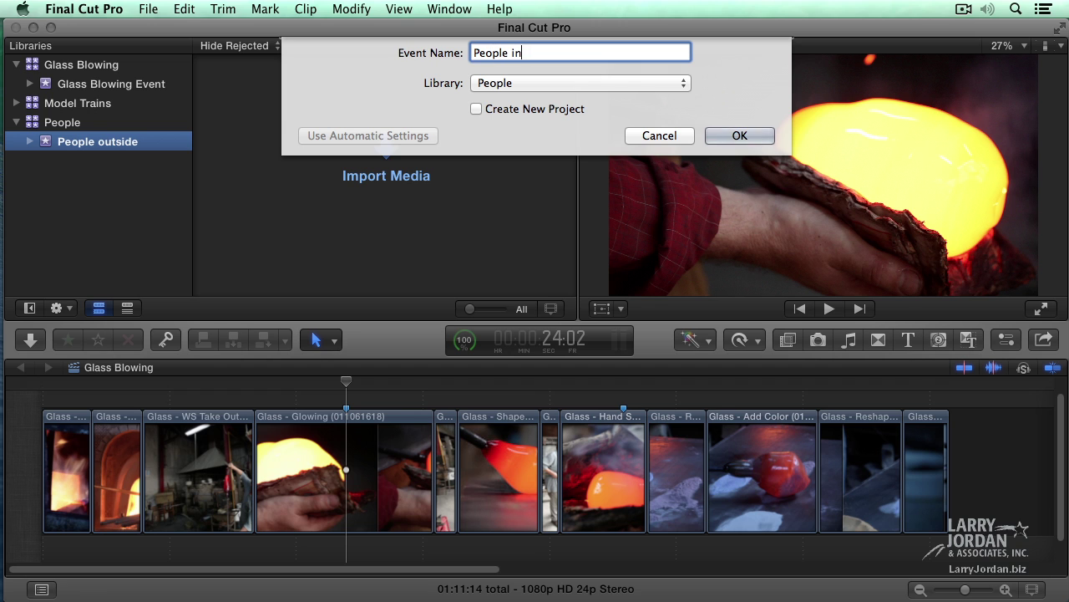
type("side")
key("Return")
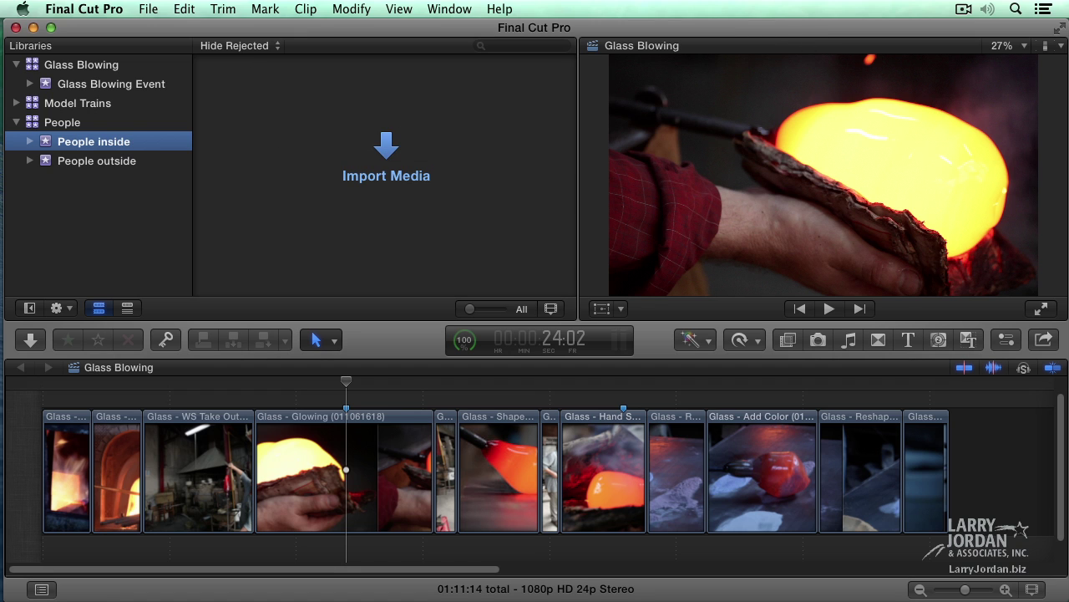
Close the stray context and File menus, then collapse the People library's event list.
right_click(60, 126)
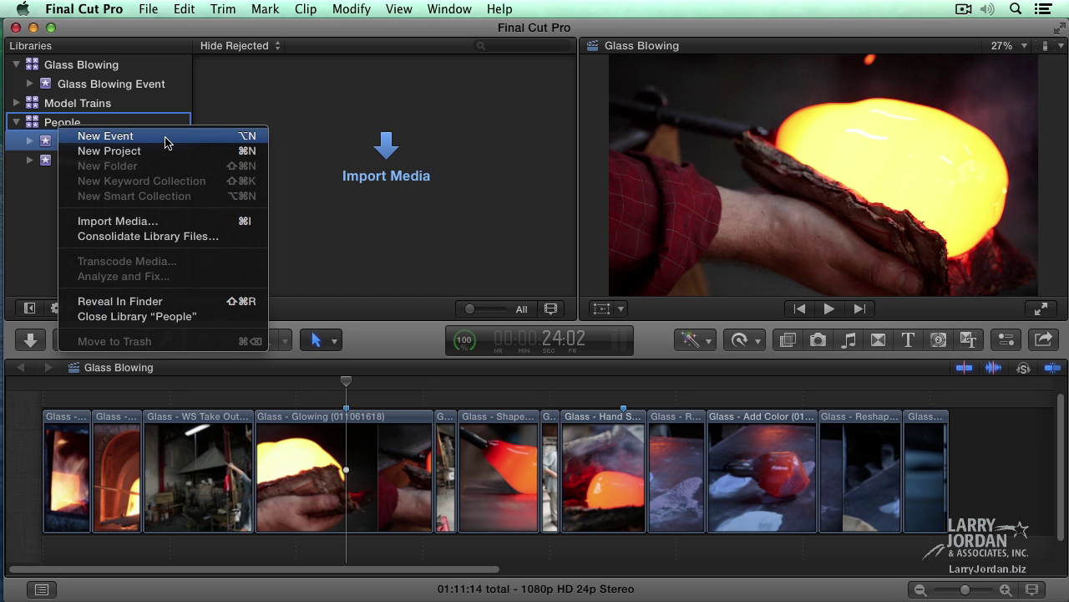
left_click(83, 131)
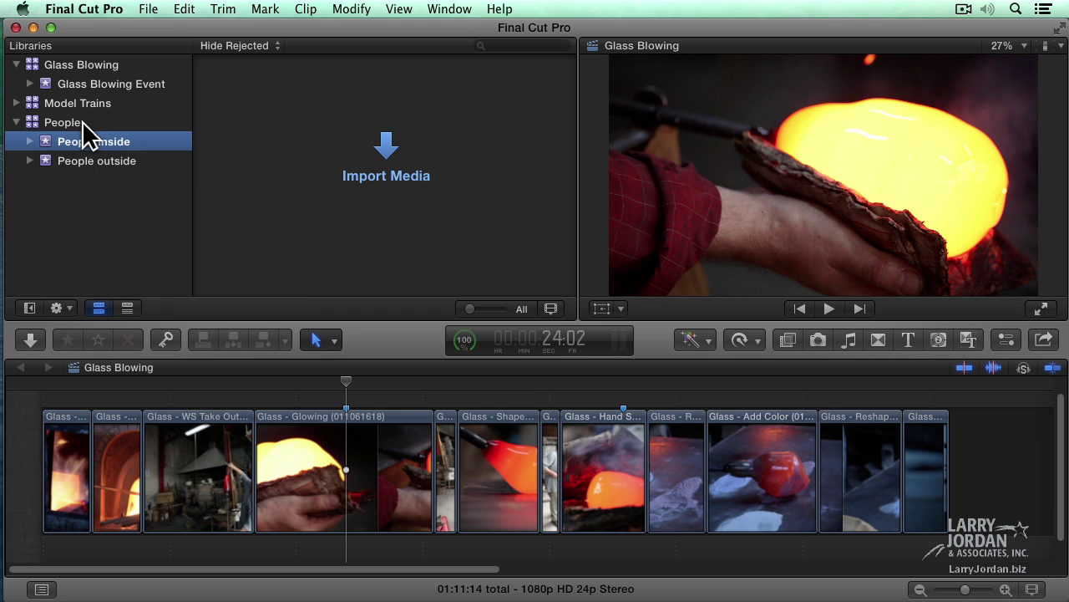
left_click(83, 127)
left_click(150, 10)
mouse_move(246, 34)
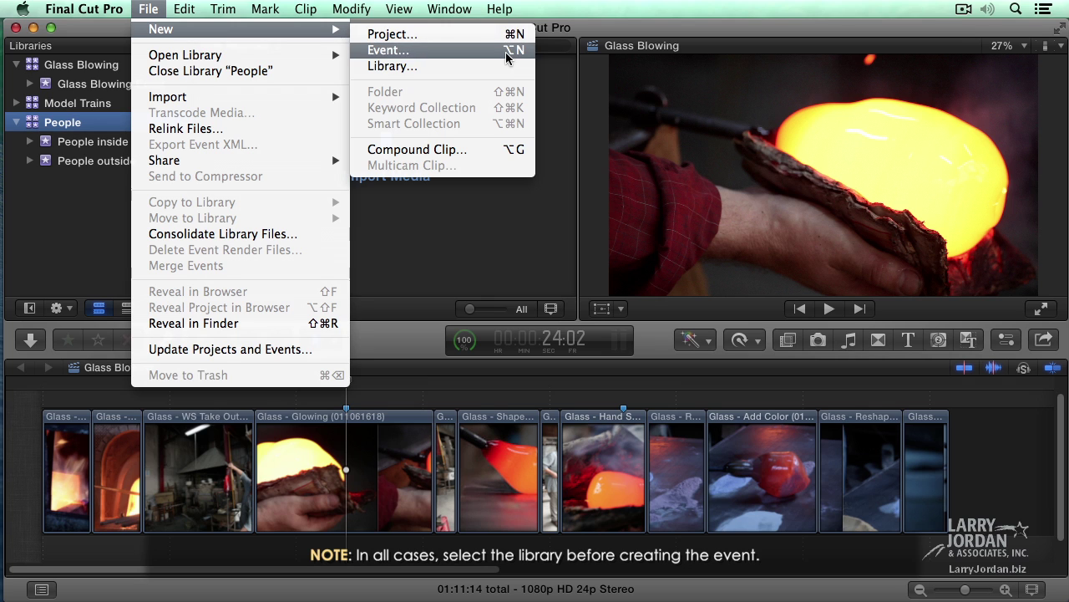
left_click(55, 172)
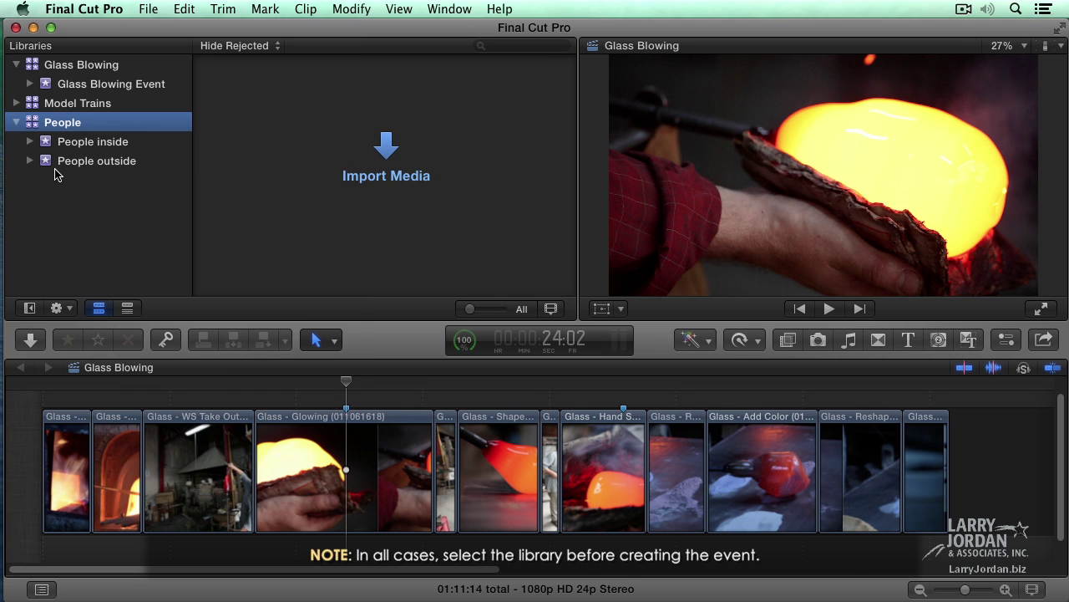
left_click(16, 123)
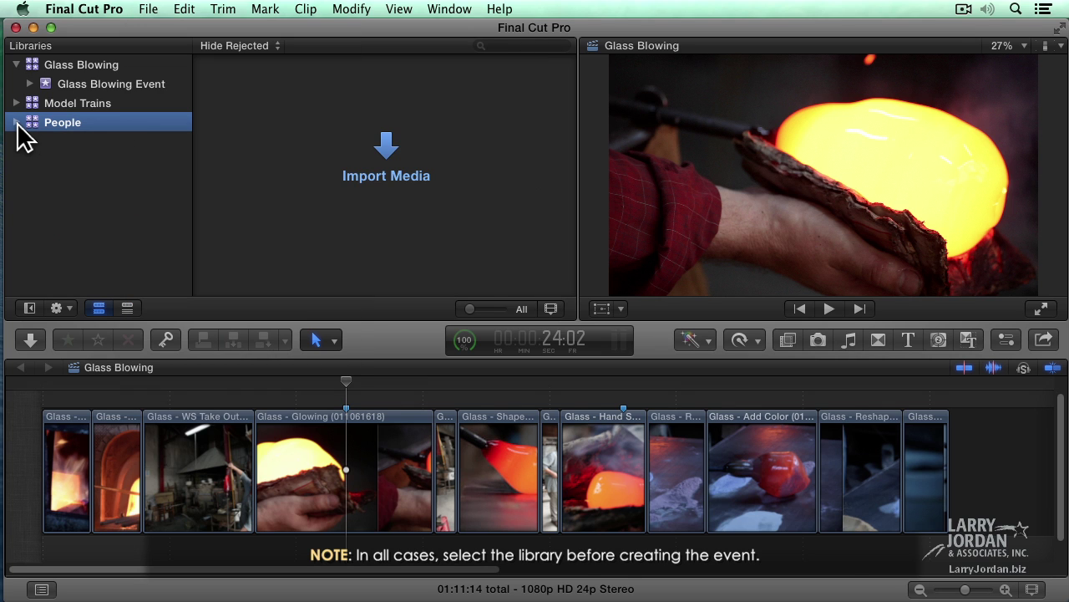
In the Glass Blowing Event, select the Glowing clip and rate it as a favorite.
left_click(50, 82)
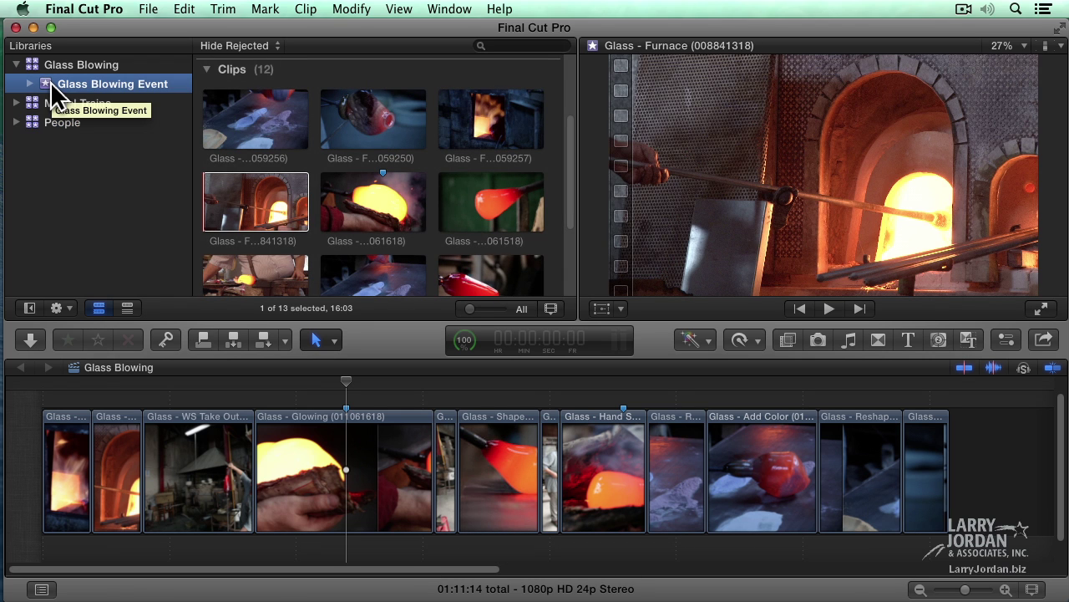
left_click(268, 179)
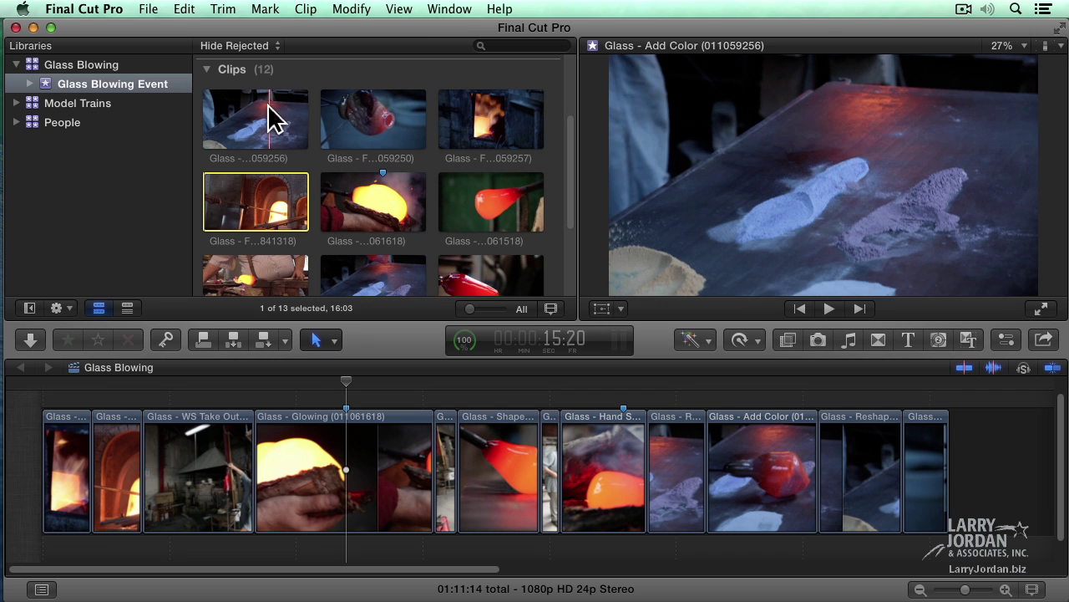
left_click(370, 214)
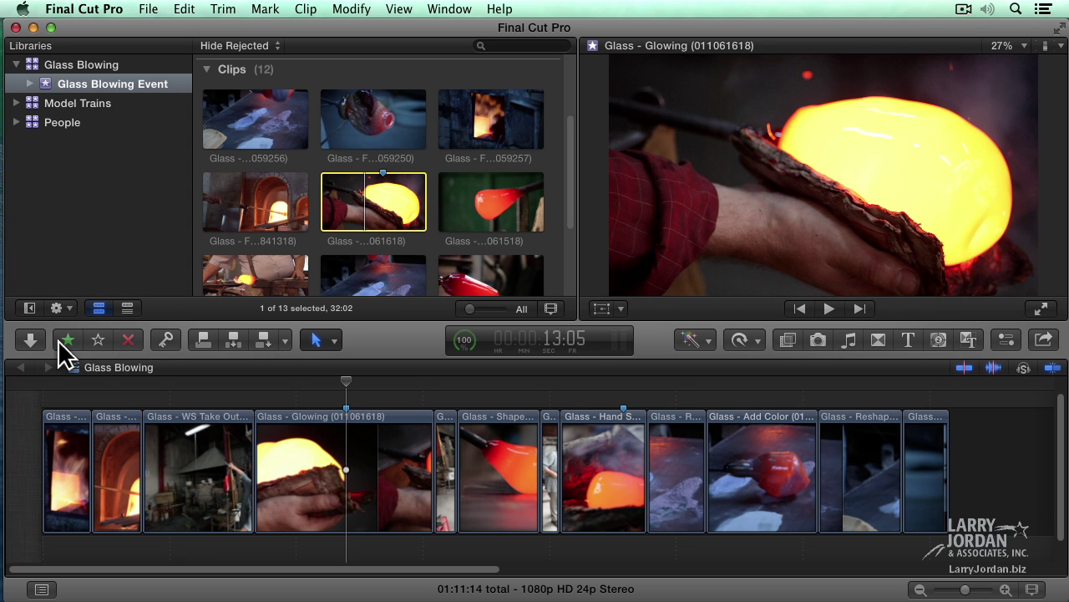
left_click(67, 340)
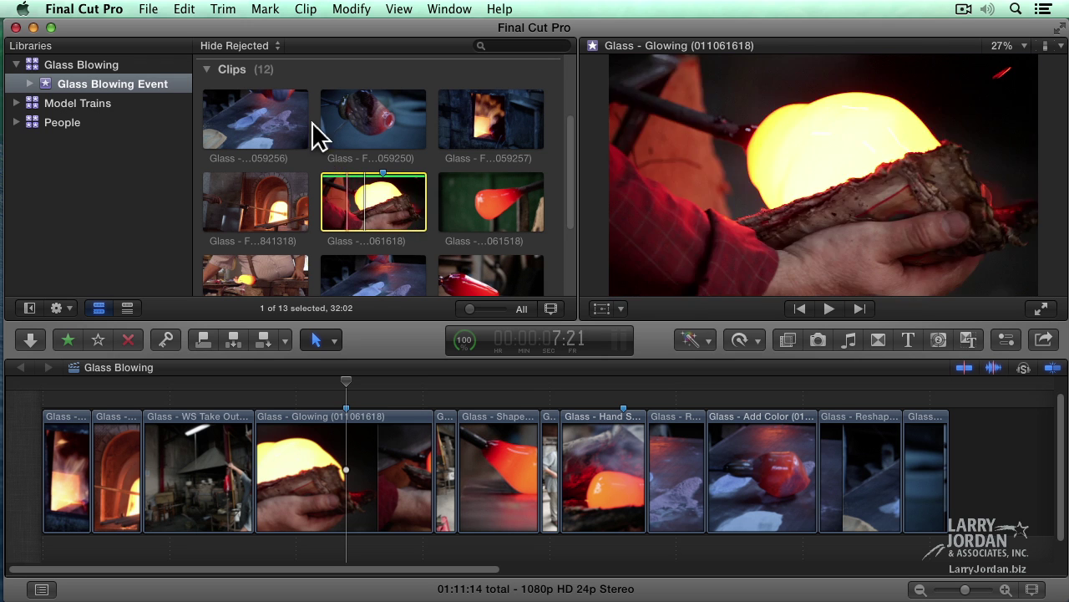
left_click(267, 48)
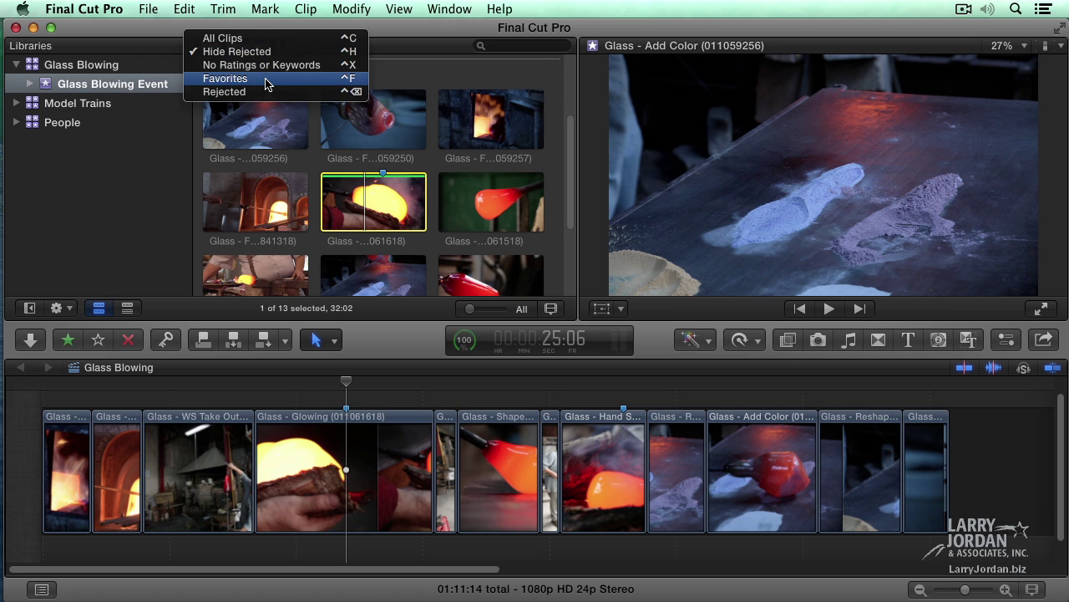
Filter the browser to Favorites to see only Glowing, then switch back to All Clips.
left_click(266, 80)
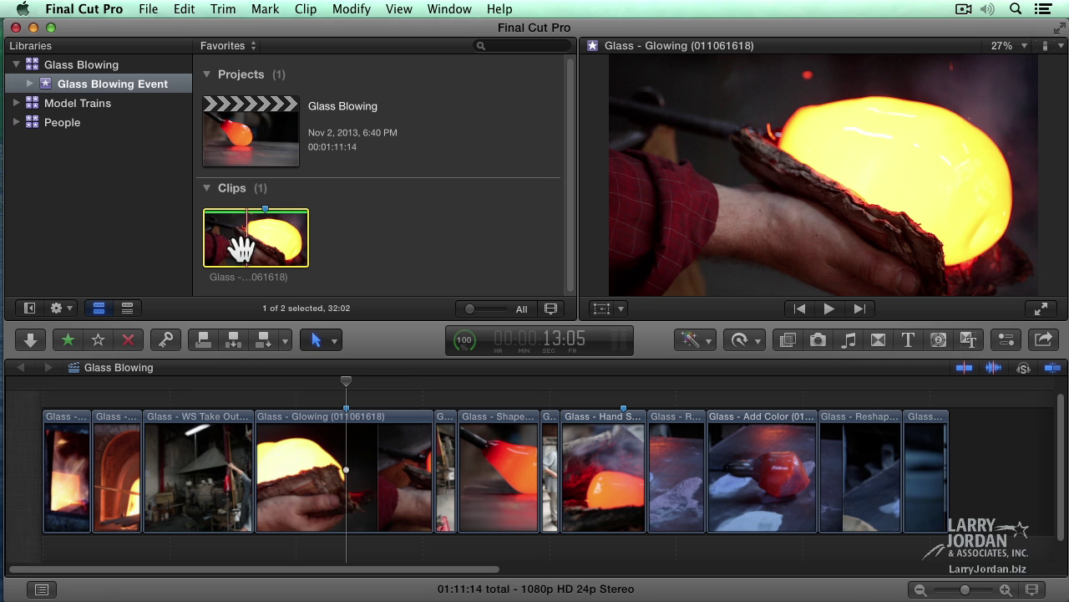
left_click(236, 45)
left_click(242, 39)
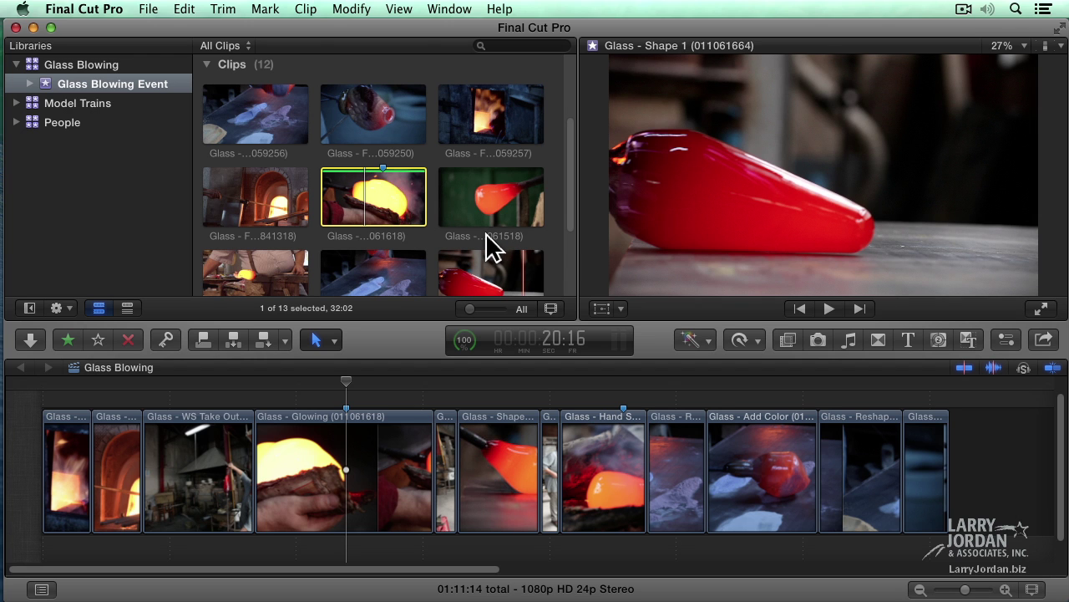
Mark the Glass - Horse clip in the Glass Blowing Event as rejected.
scroll(493, 247, "down", 2)
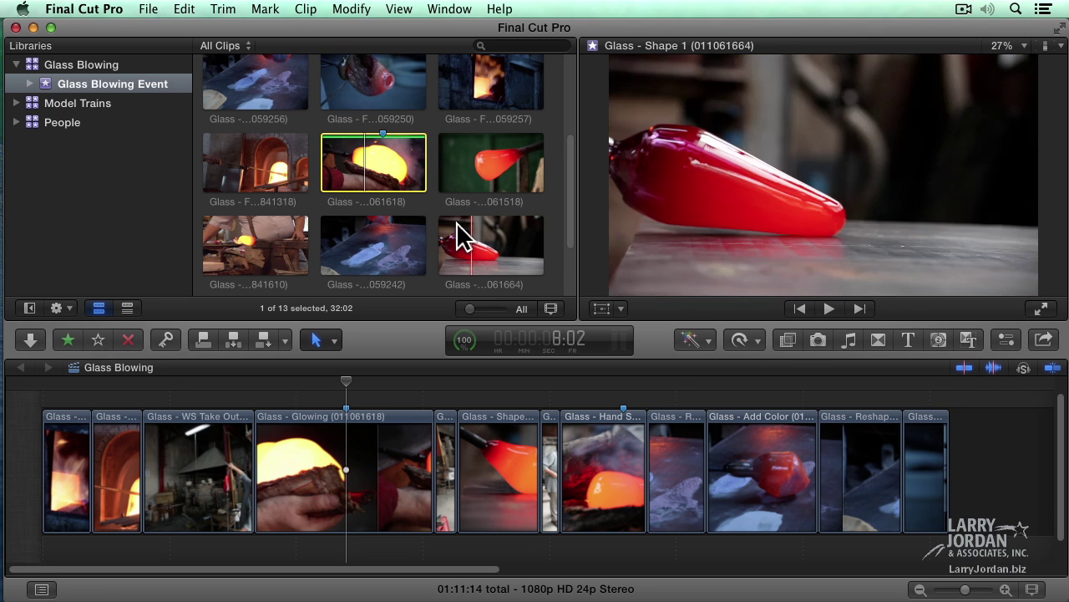
left_click(259, 245)
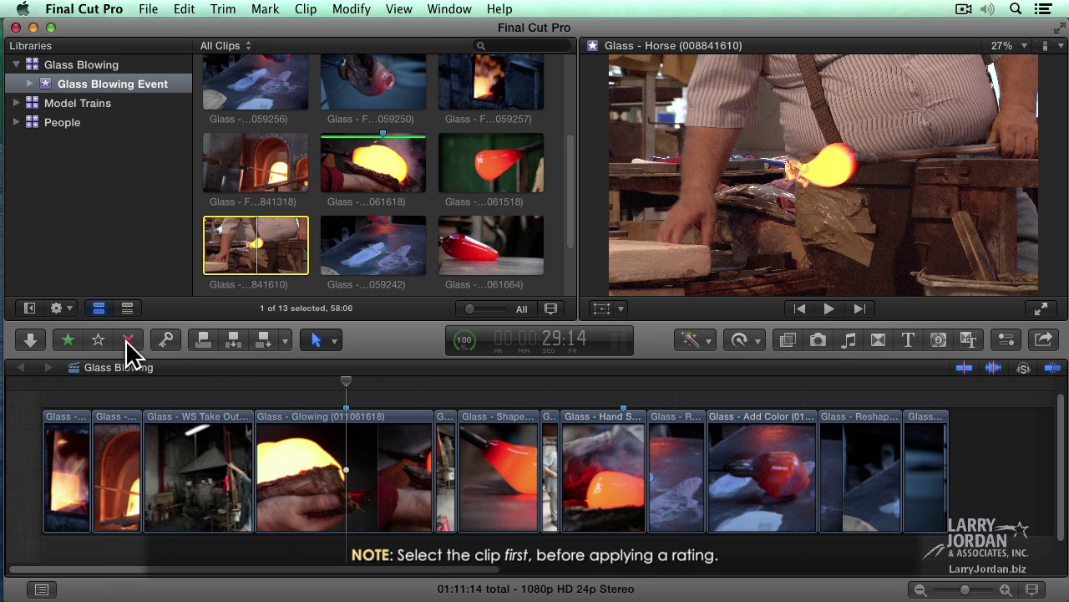
left_click(125, 340)
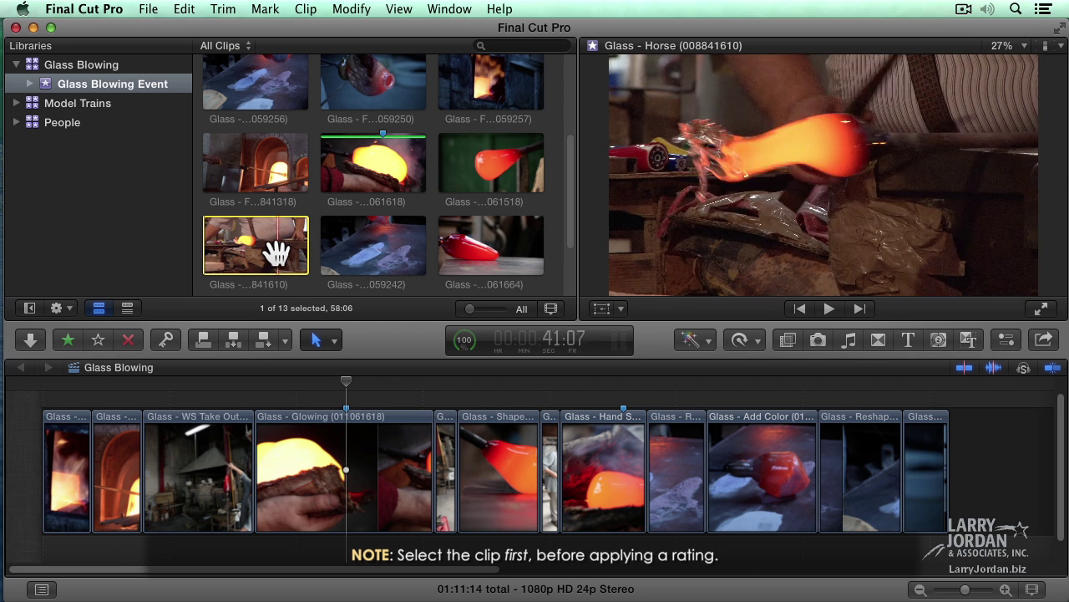
key("Delete")
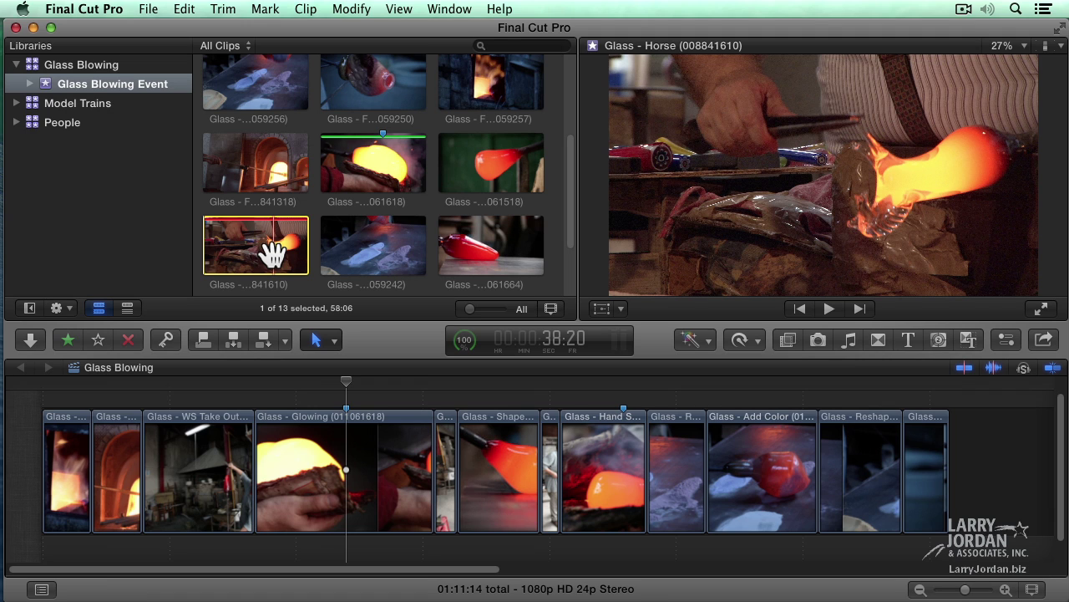
left_click(241, 45)
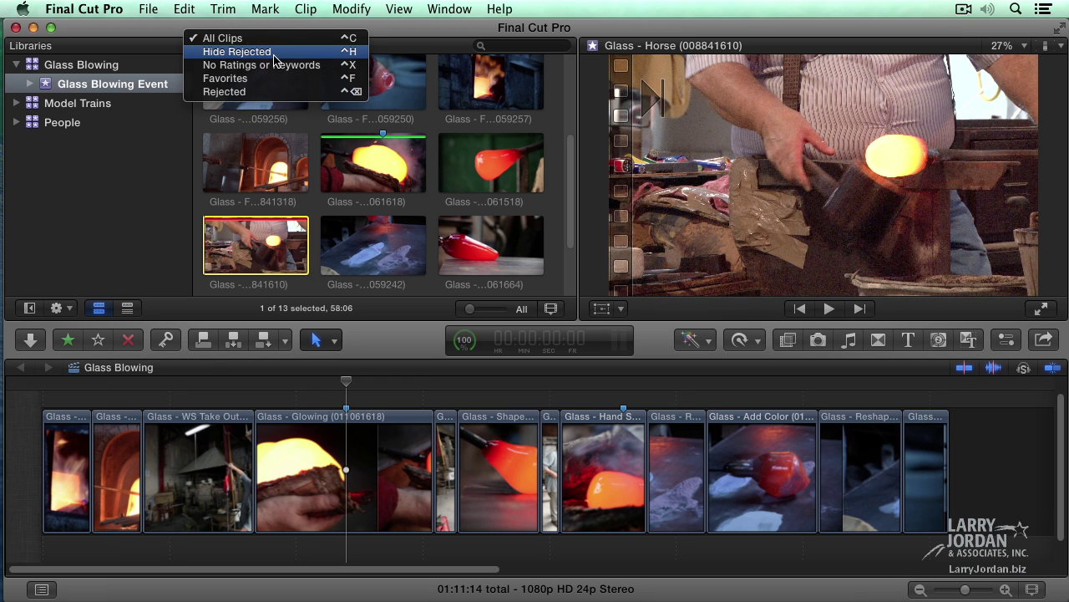
Switch the browser filter to Hide Rejected, check the Rejected view, then return to Hide Rejected.
left_click(274, 53)
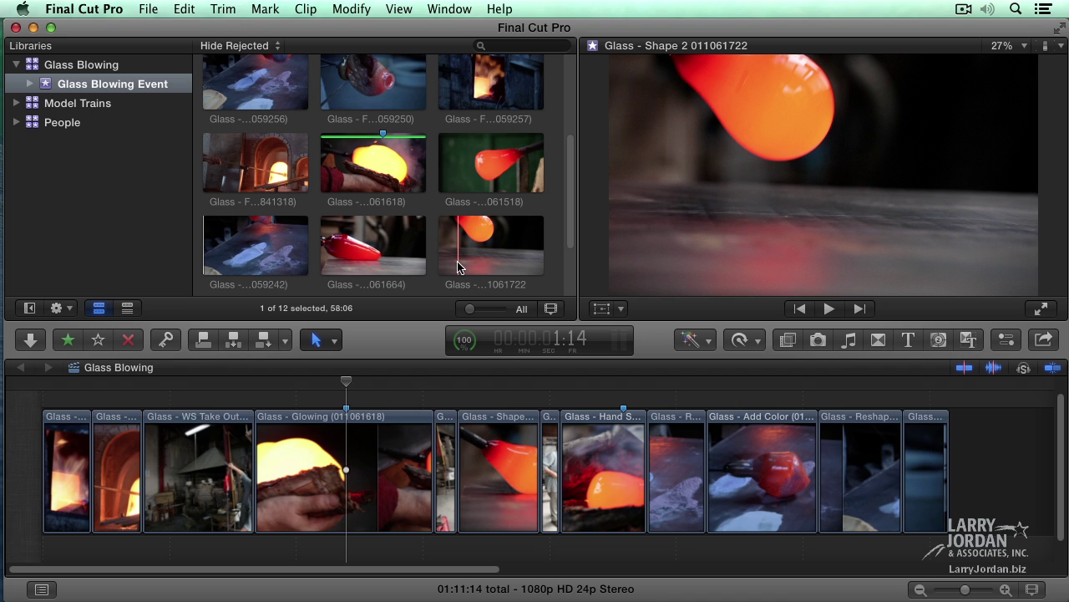
left_click(249, 48)
left_click(260, 92)
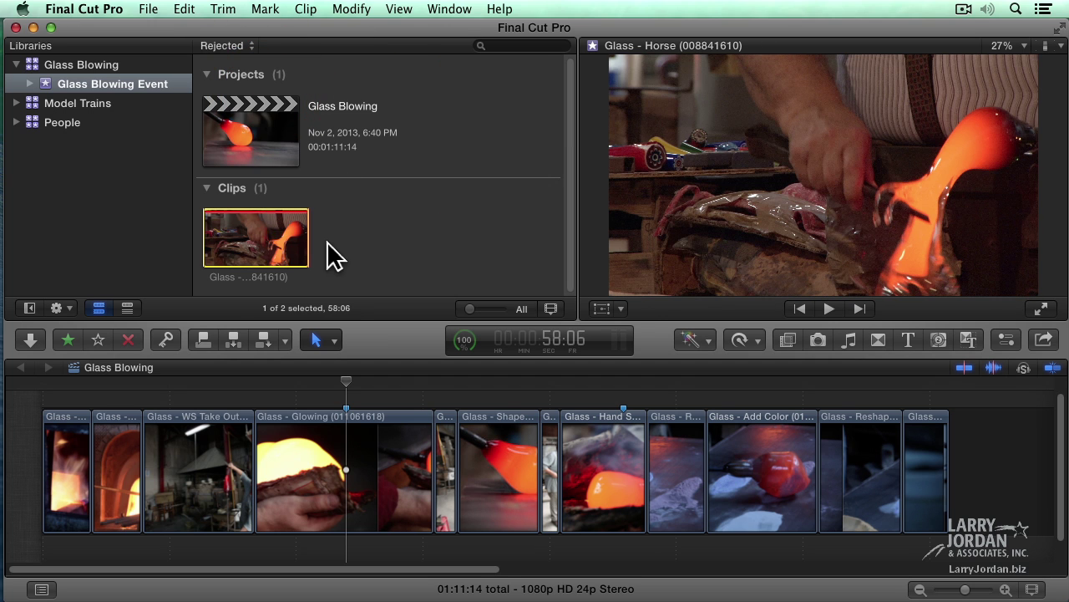
left_click(249, 48)
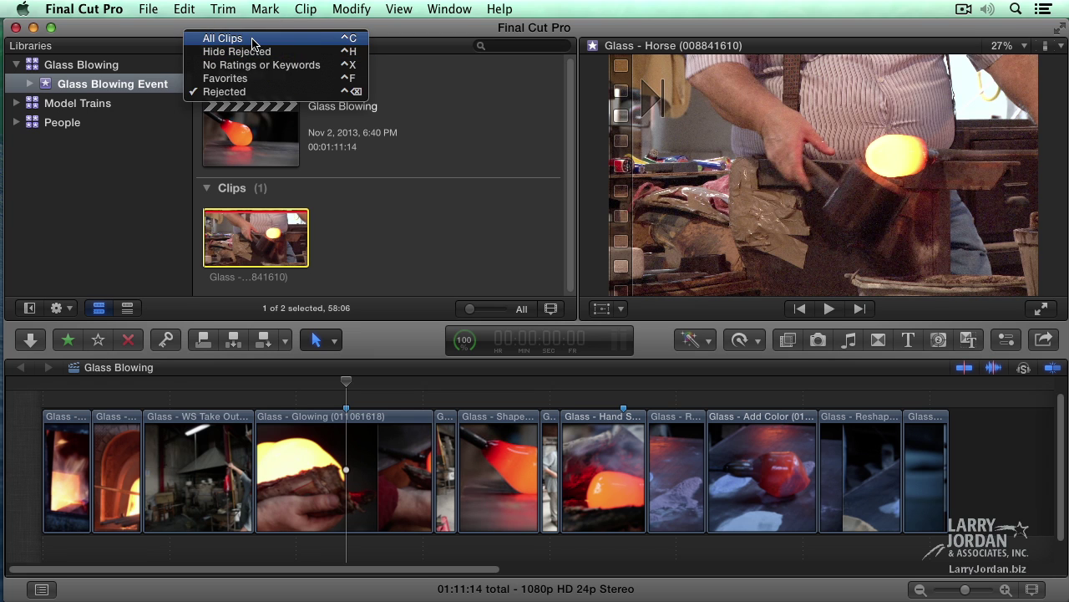
left_click(256, 52)
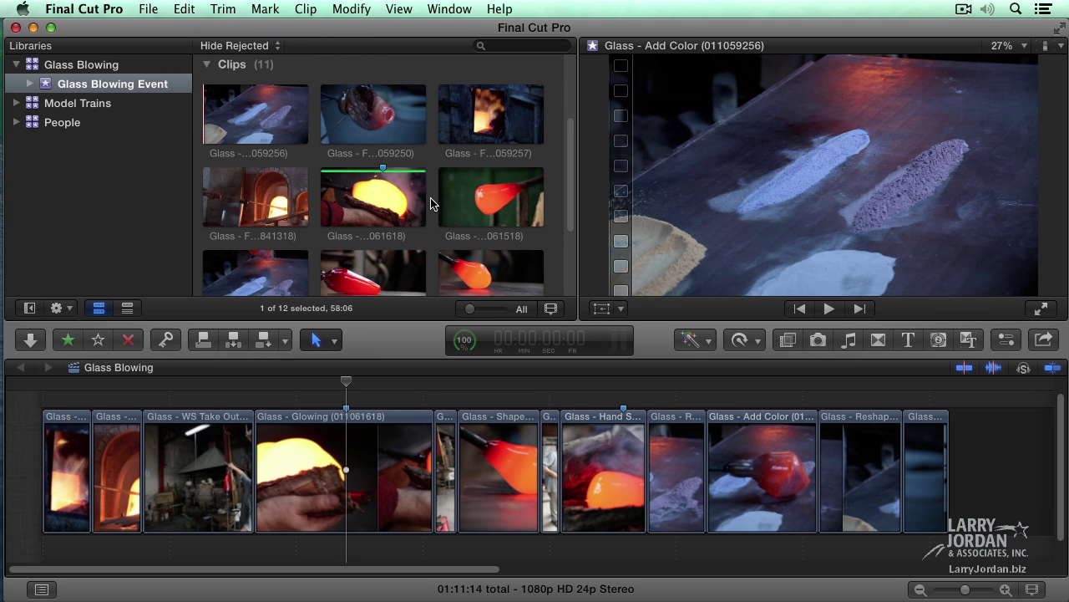
Unrate the Horse clip from the Rejected view, return to All Clips, and select the top six clips.
left_click(272, 47)
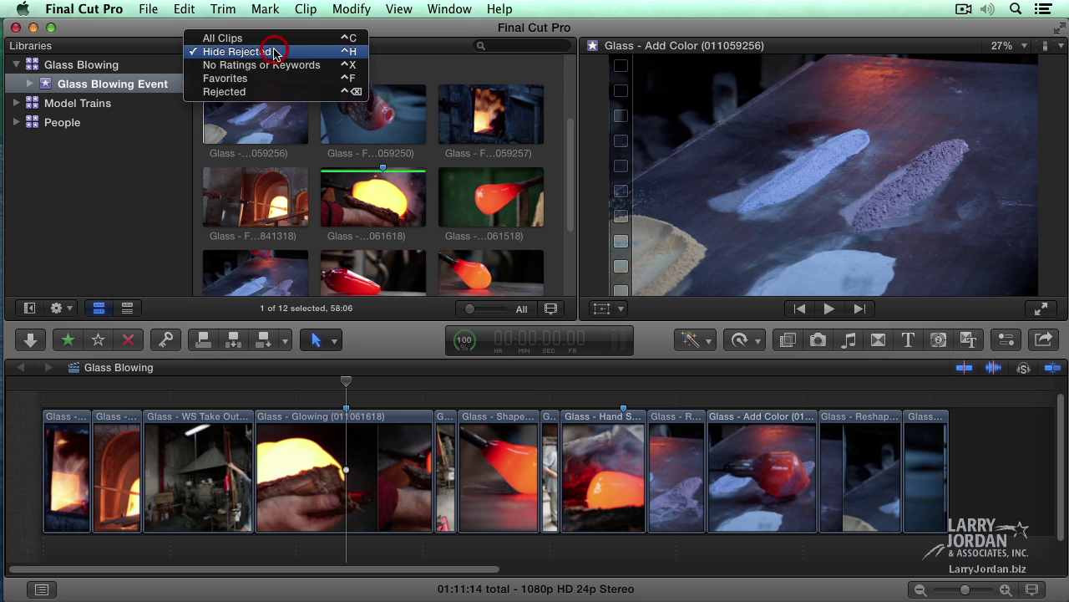
left_click(259, 99)
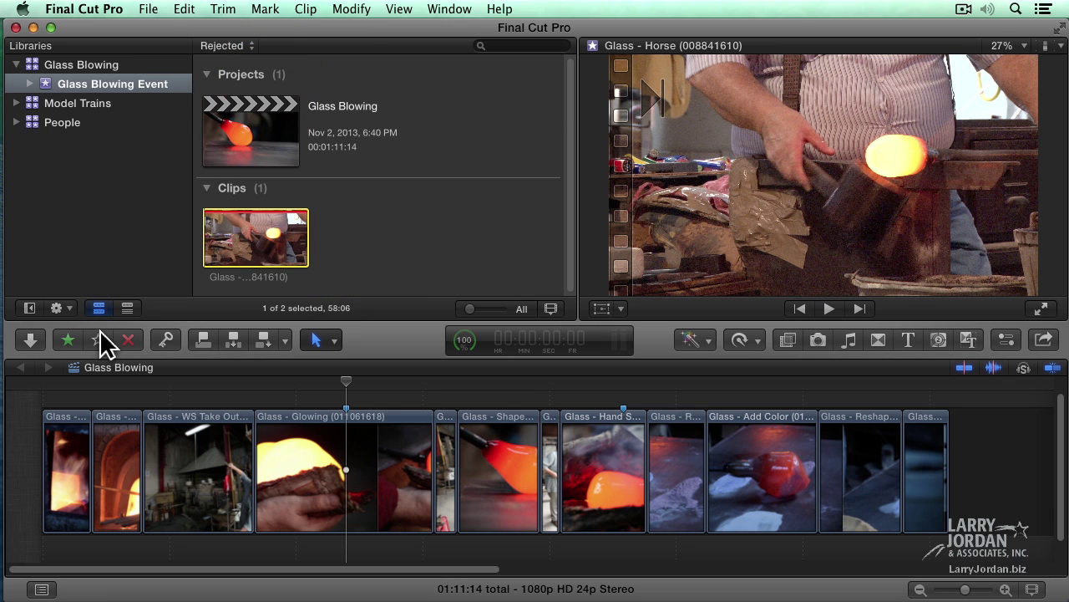
left_click(92, 342)
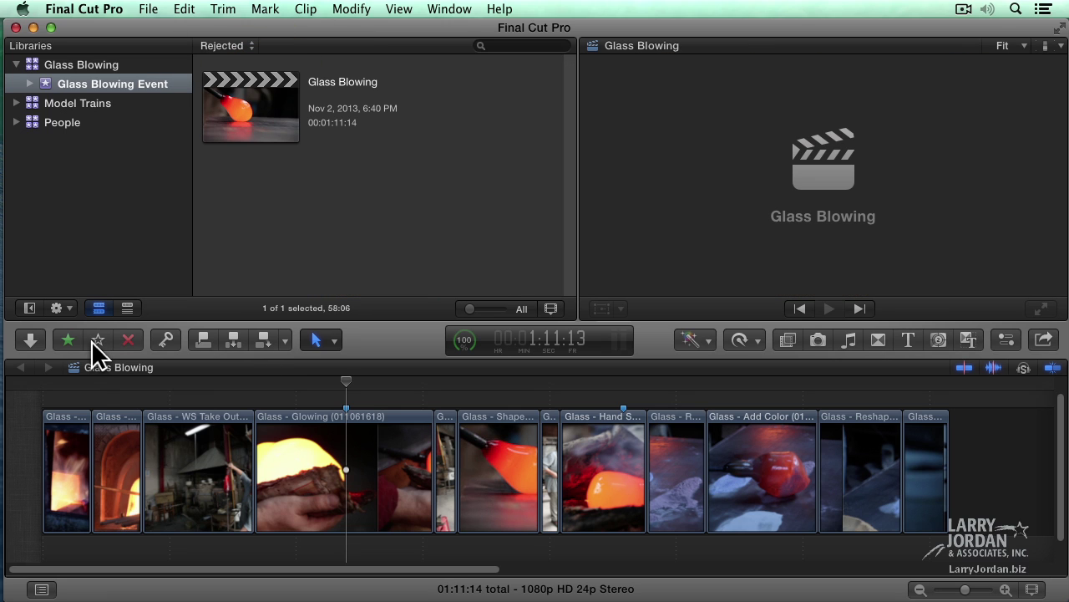
left_click(249, 46)
left_click(253, 38)
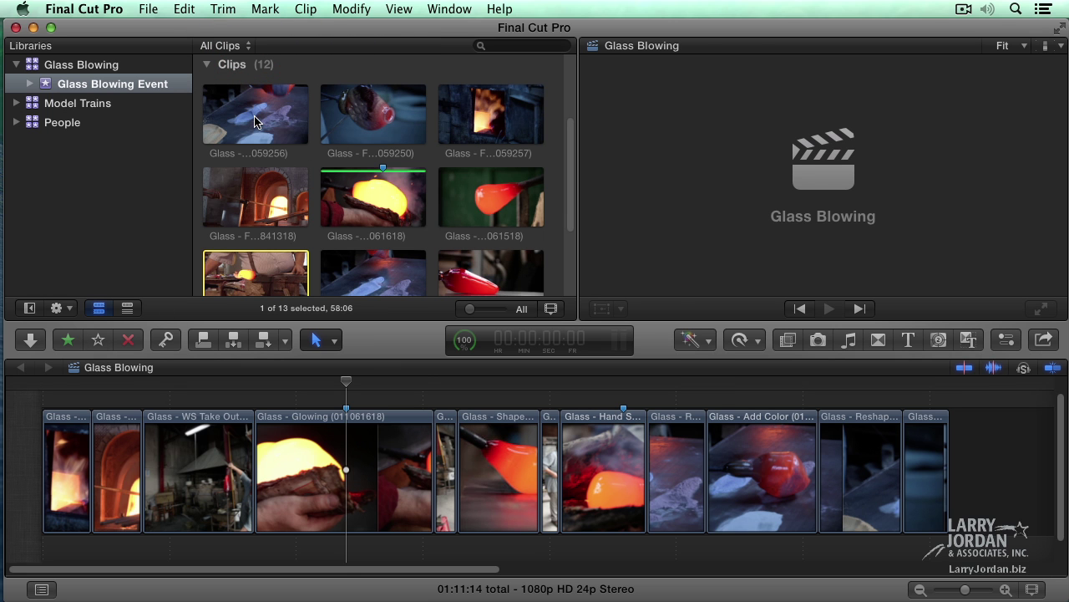
left_click(250, 116)
left_click(499, 224, "shift")
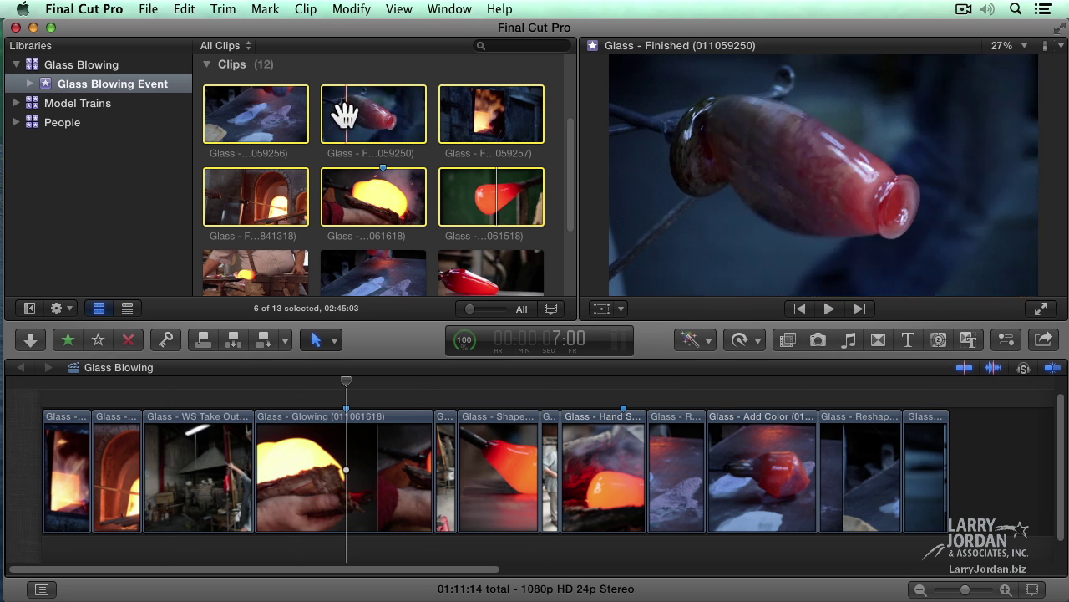
Set In and Out points on the Glass - Finished clip to mark a 03:01 range.
left_click(346, 115)
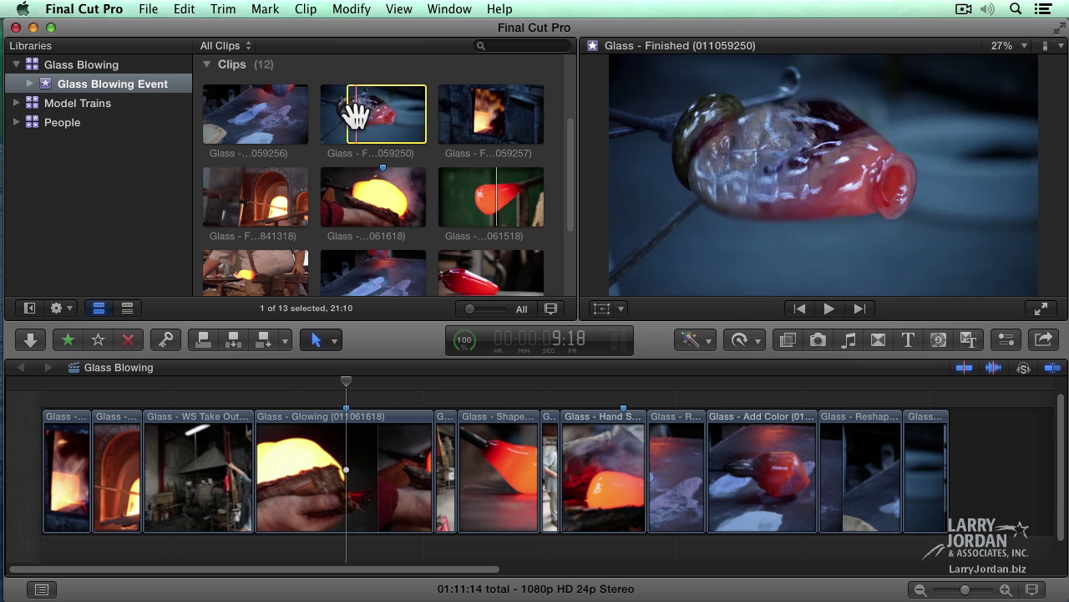
key("i")
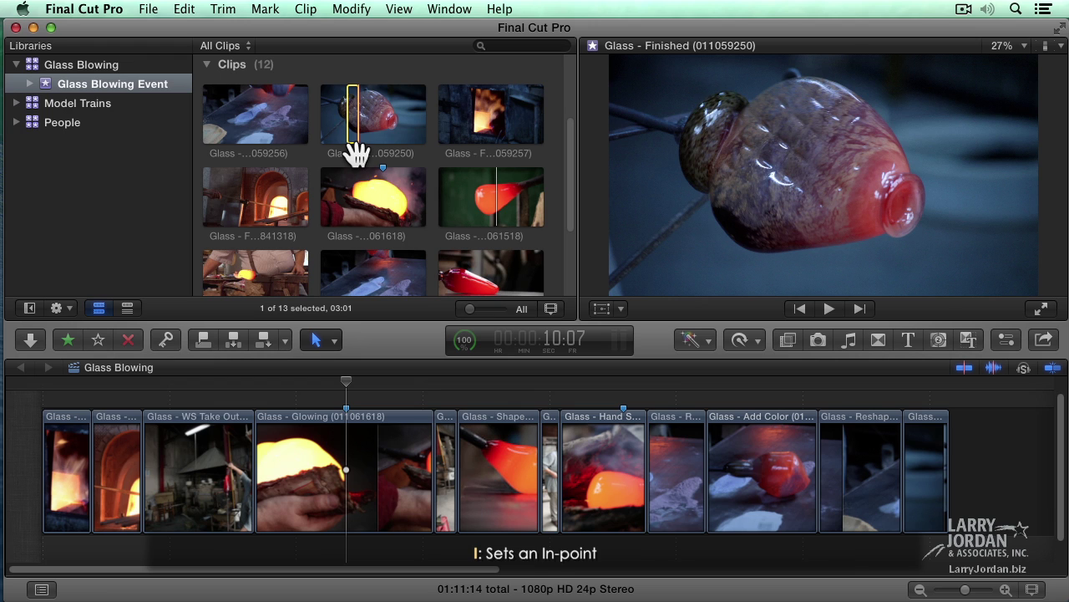
key("o")
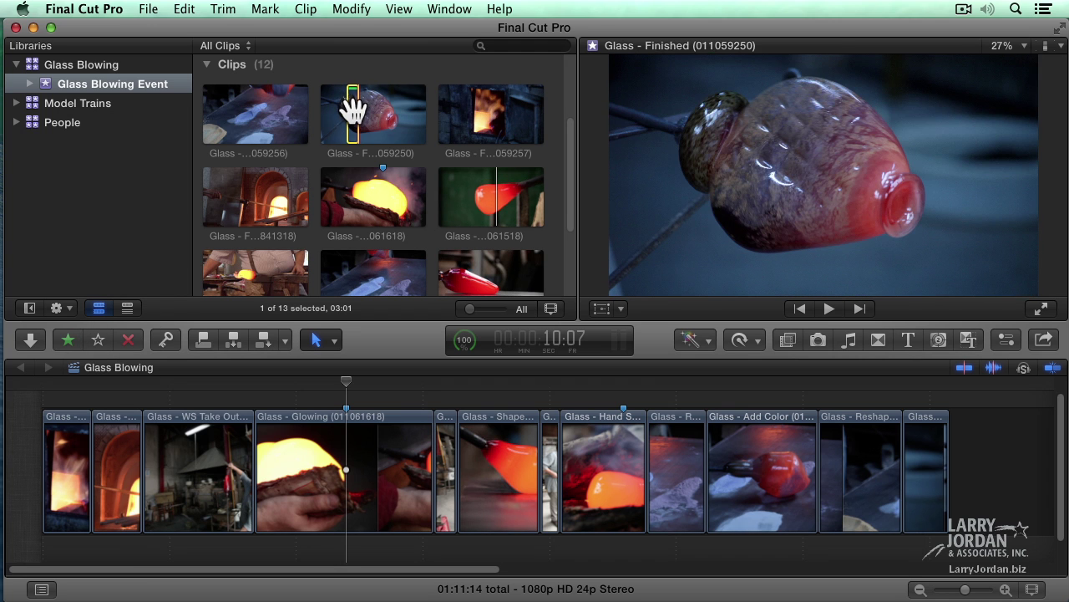
Set the browser filter to Favorites, leaving only the Glass - Finished clip listed.
left_click(222, 45)
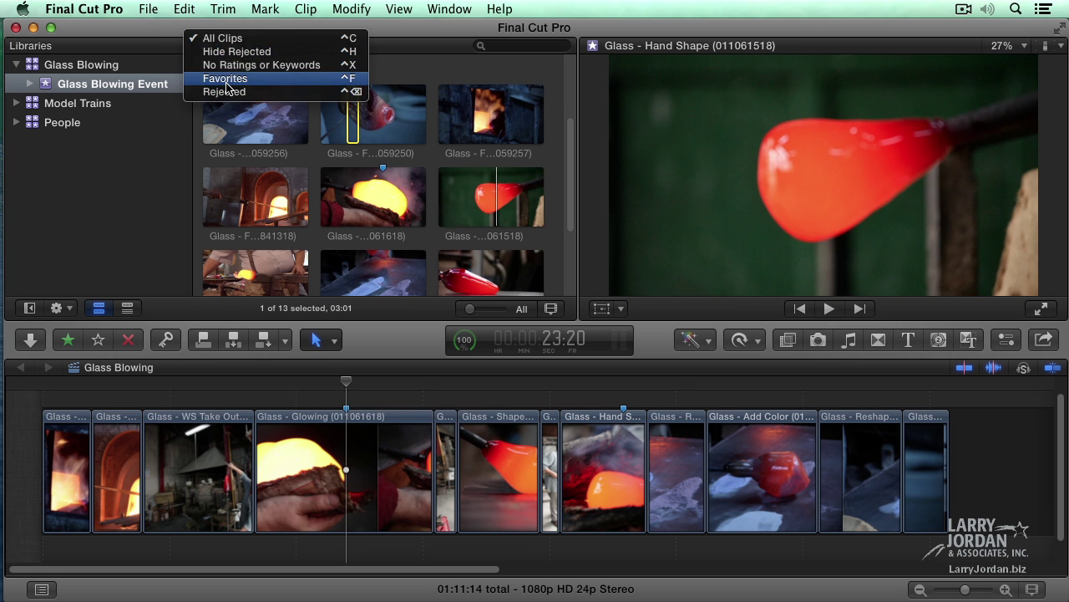
left_click(226, 78)
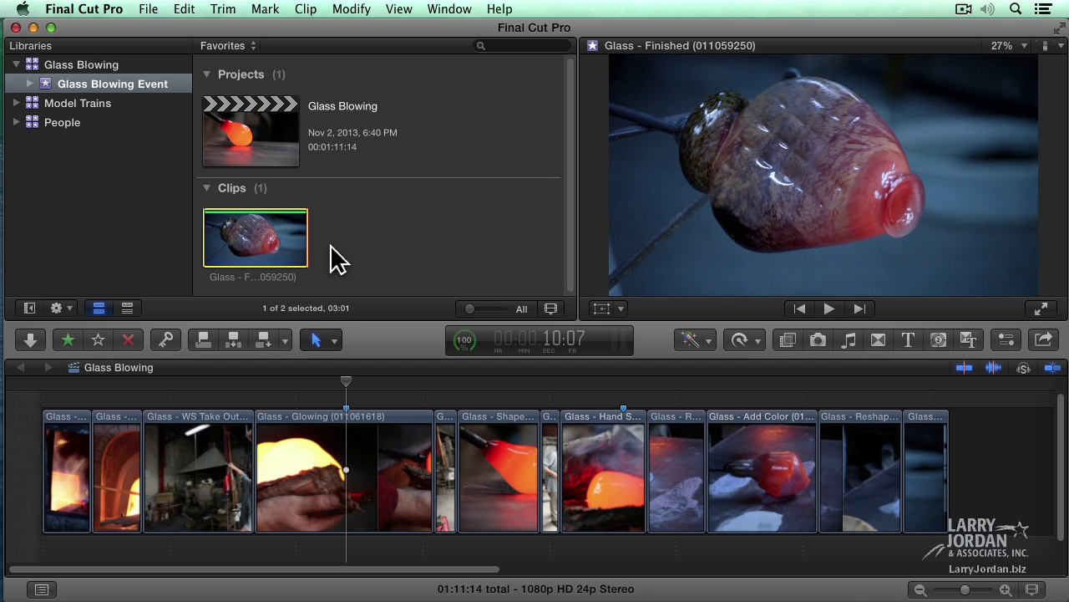
Set the browser filter to Hide Rejected and select Flames 059257, clip 841318 and WS Take Out 061694 together.
left_click(228, 45)
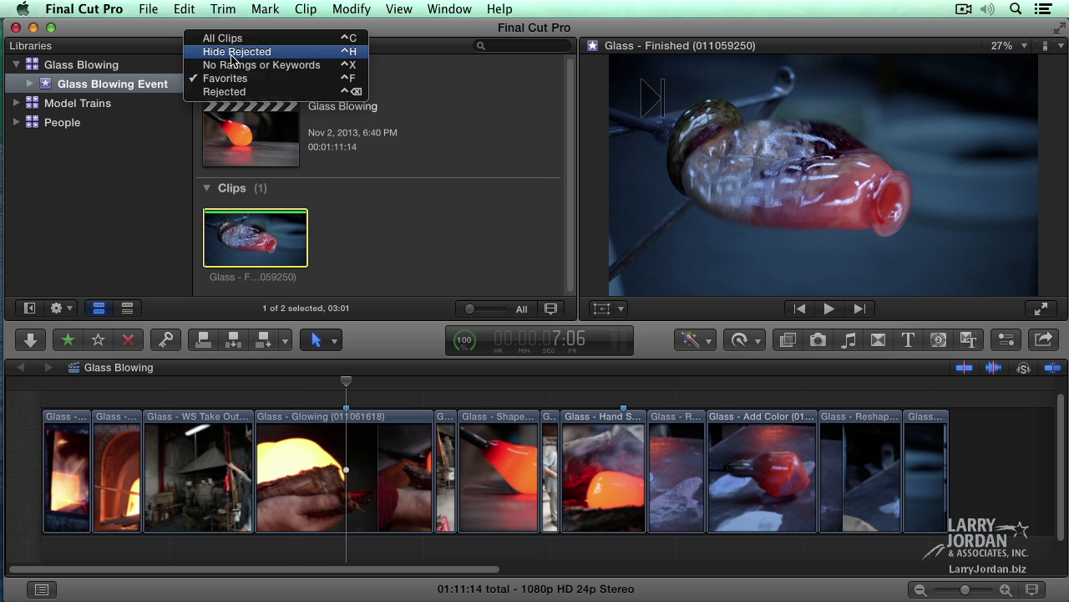
left_click(233, 57)
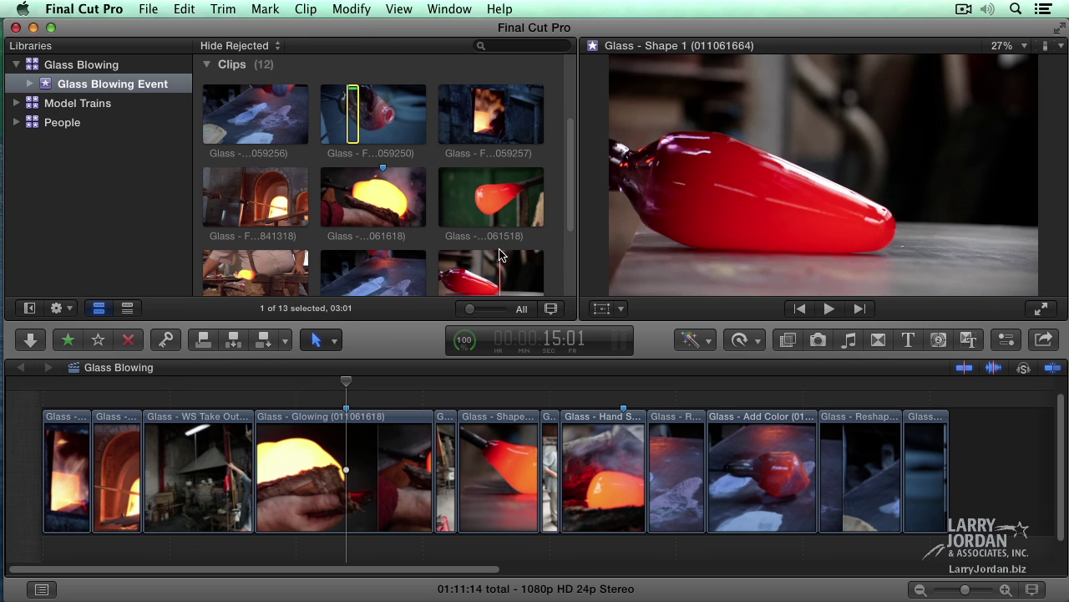
left_click(276, 197)
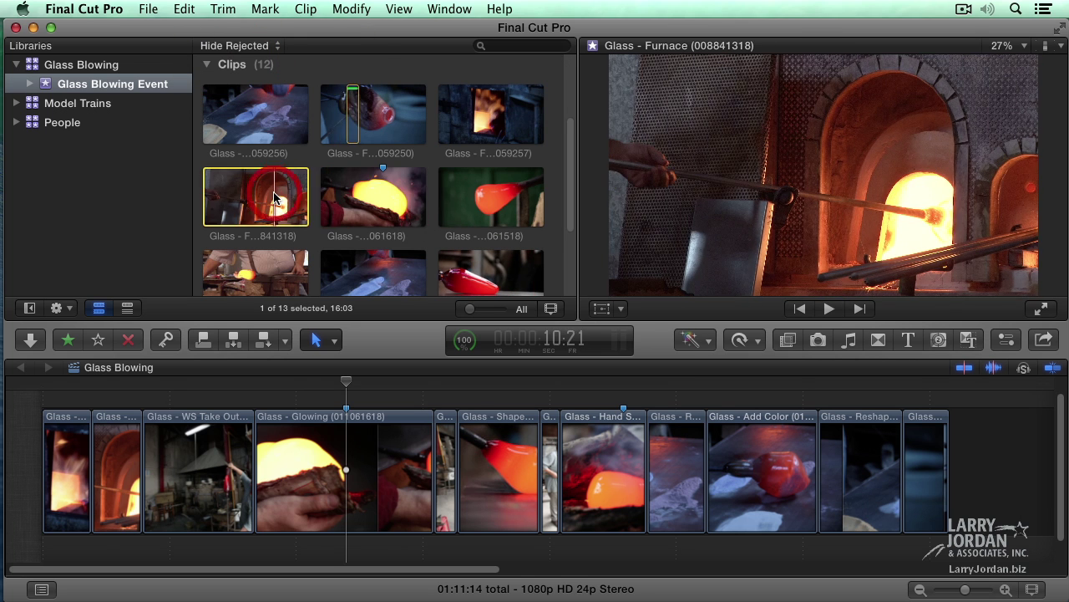
left_click(375, 208, "super")
scroll(378, 211, "down", 1)
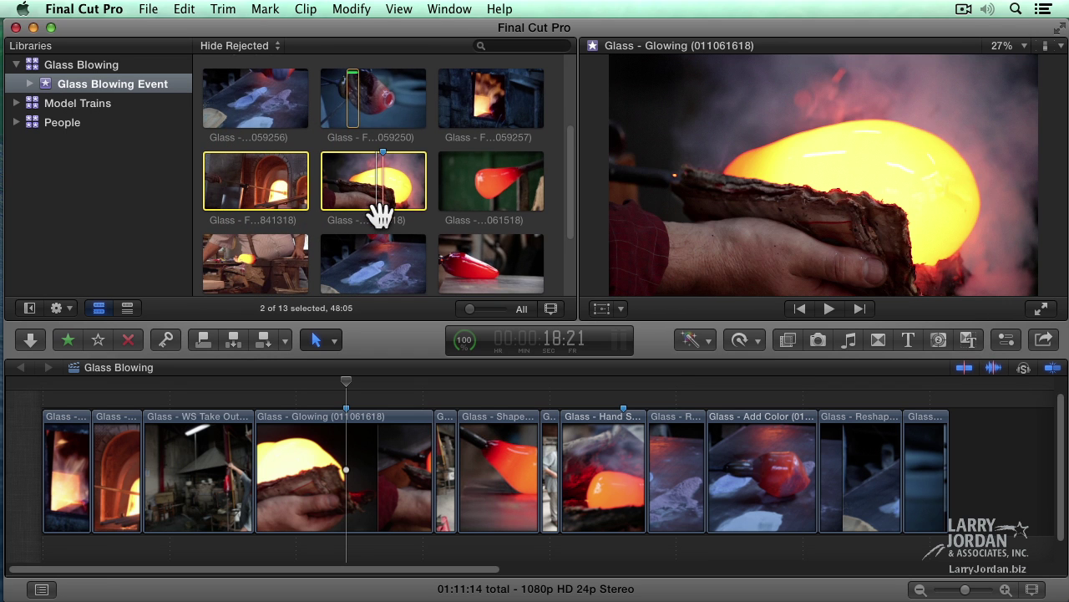
left_click(502, 125, "super")
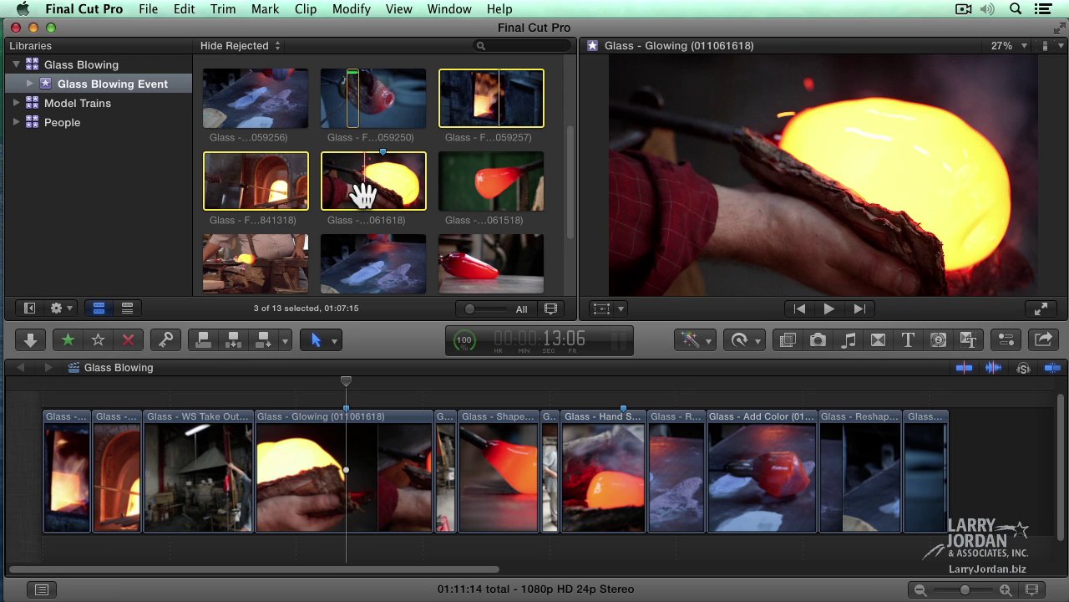
left_click(364, 194, "super")
scroll(366, 191, "down", 3)
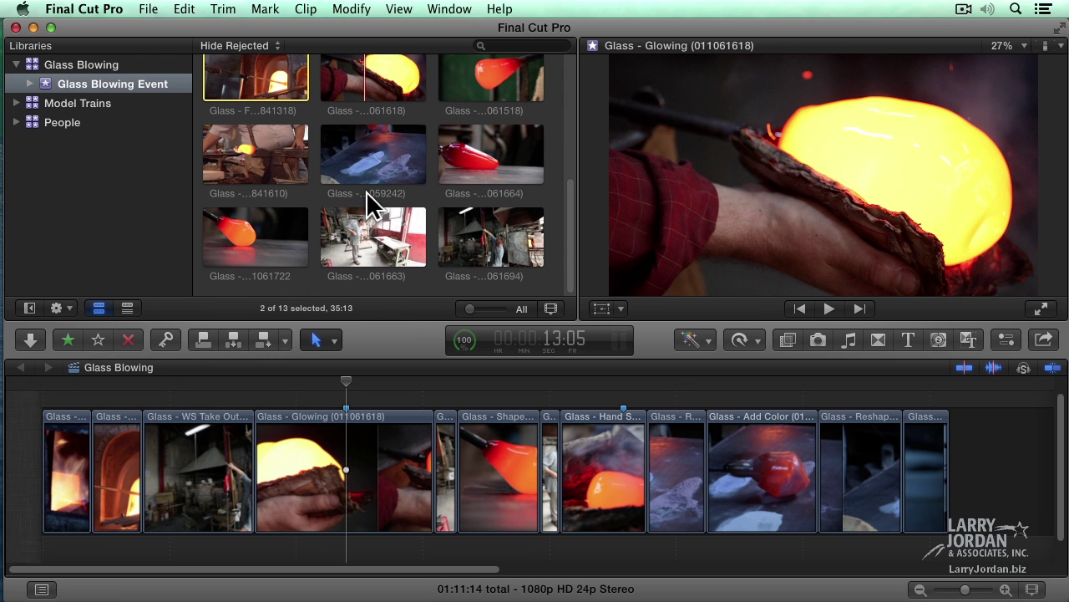
left_click(519, 235, "super")
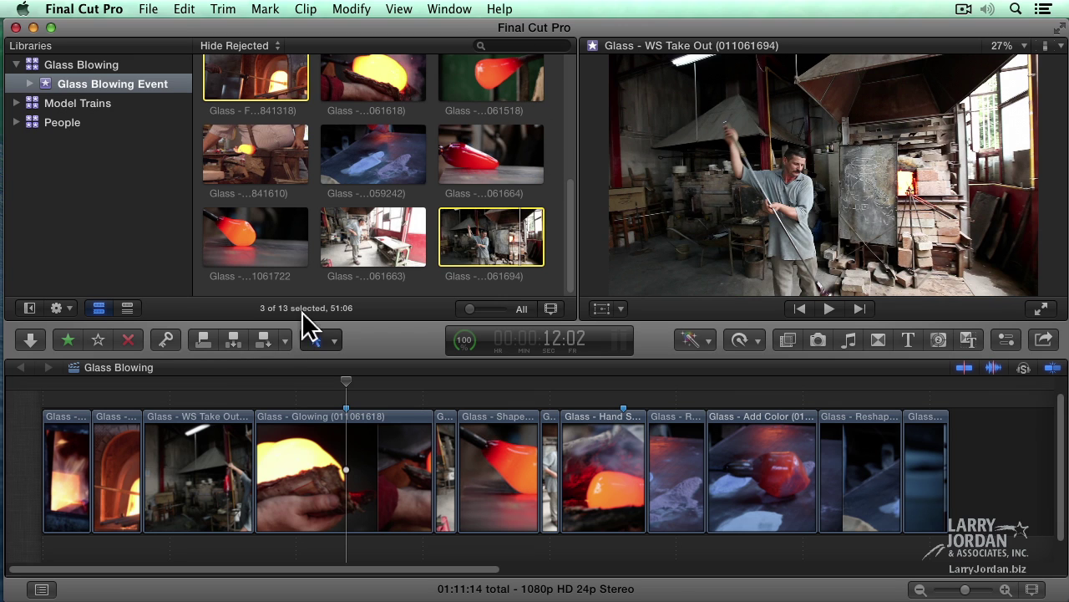
Tag the three selected furnace clips with the keyword Fire.
left_click(165, 337)
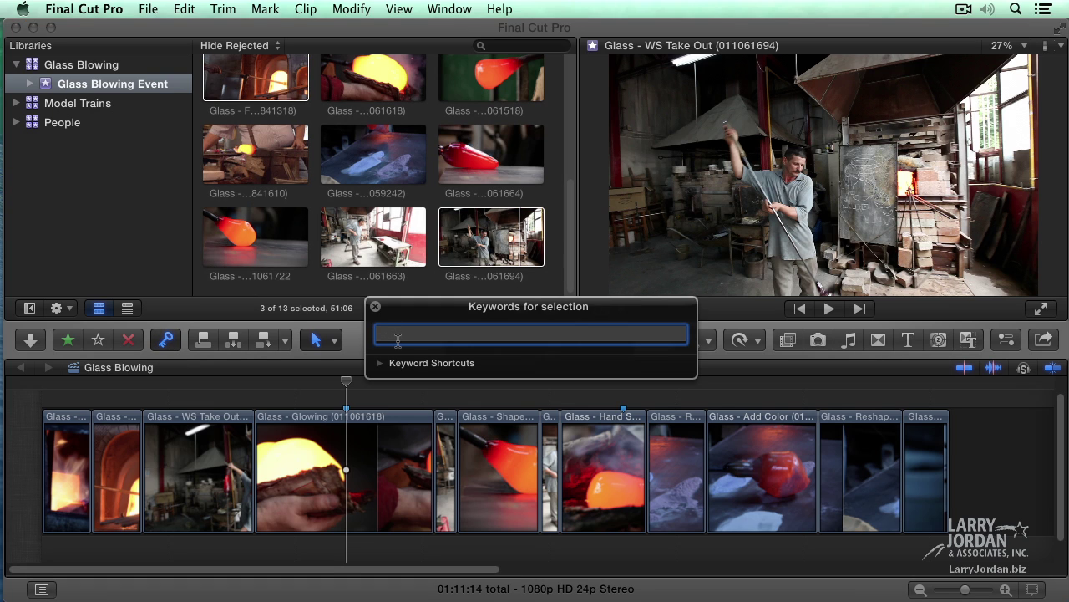
type("Fire")
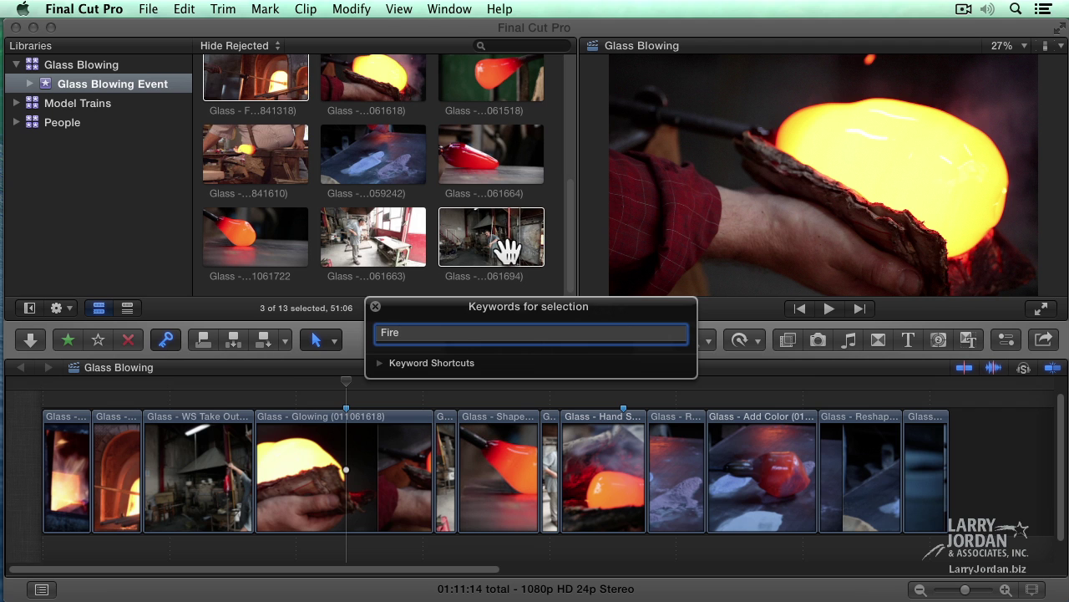
key("Return")
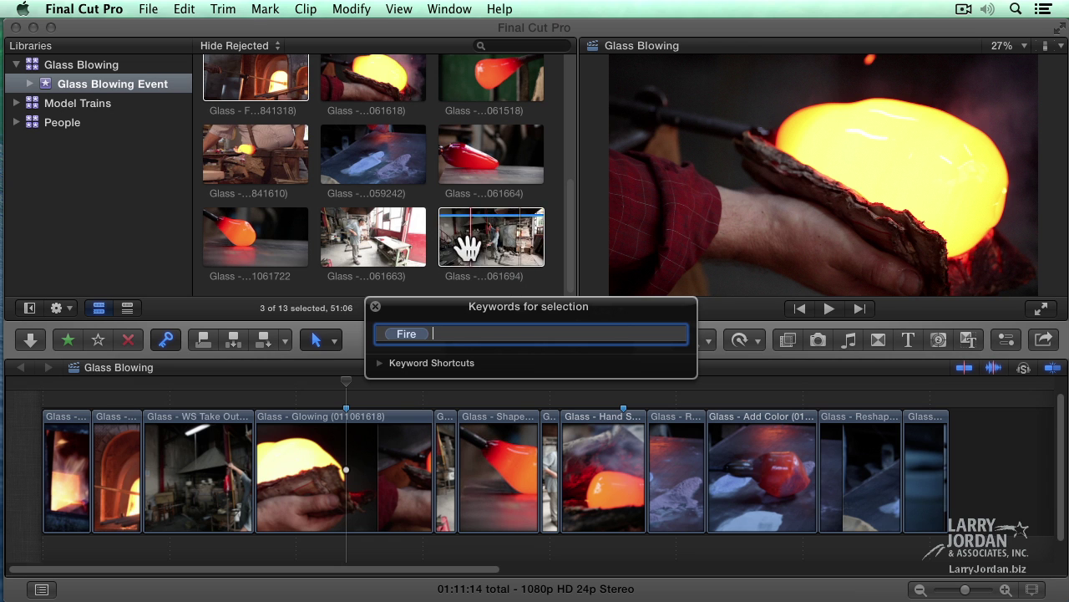
Tag the entire Glass - Finished clip with the keyword Finished.
scroll(376, 167, "up", 4)
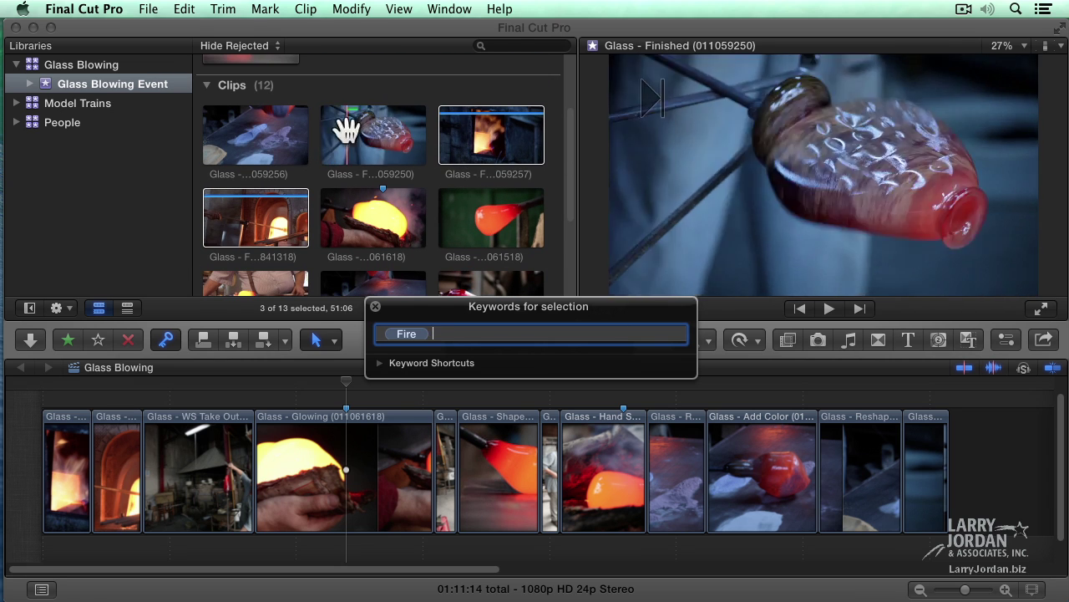
left_click(349, 136)
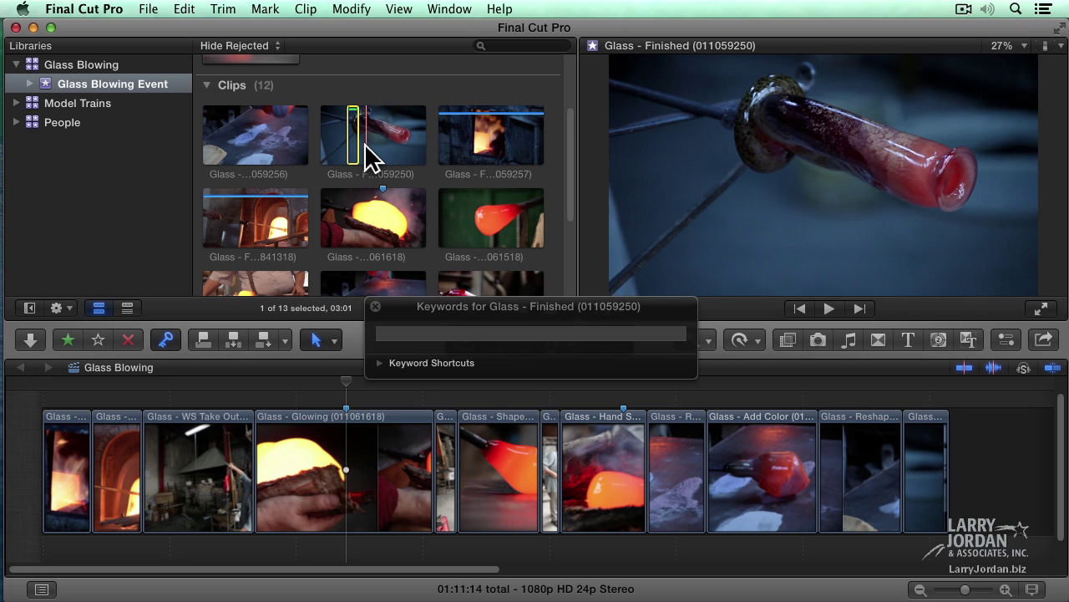
left_click(366, 154)
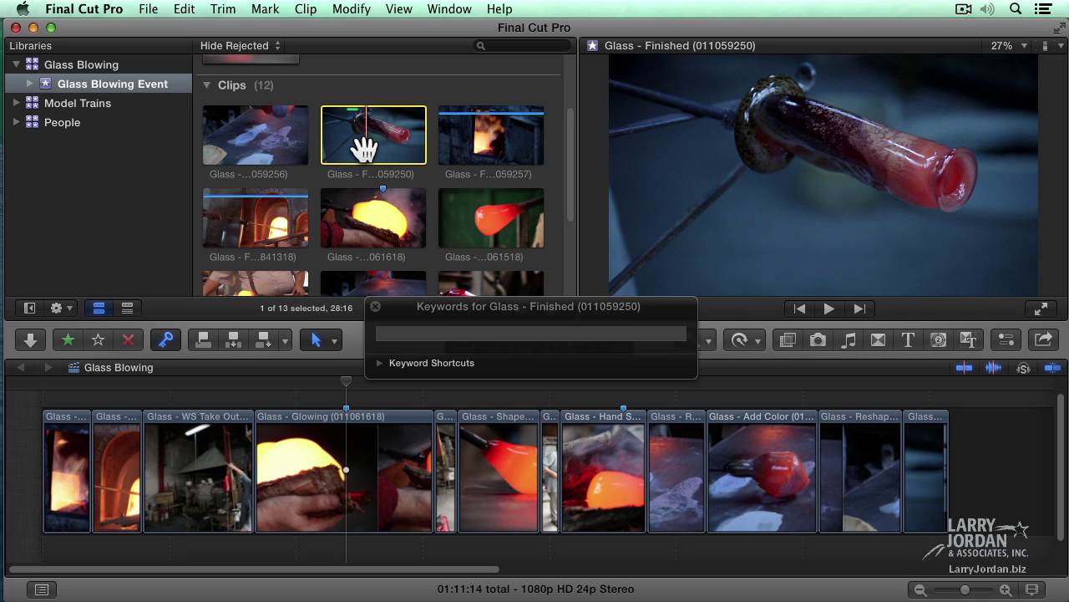
left_click(430, 333)
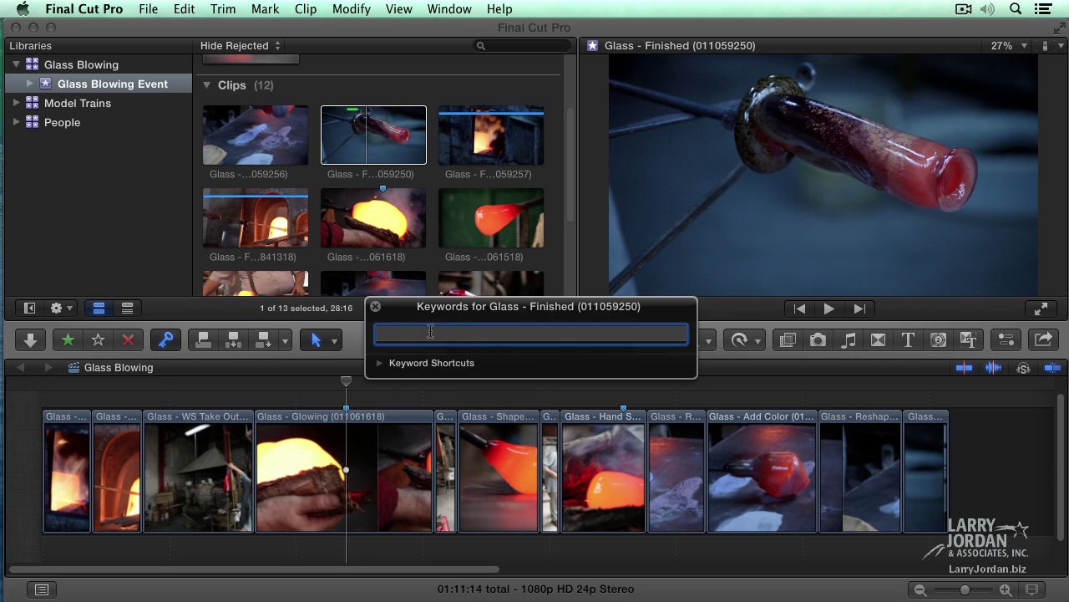
type("Finished")
key("Return")
scroll(255, 138, "up", 2)
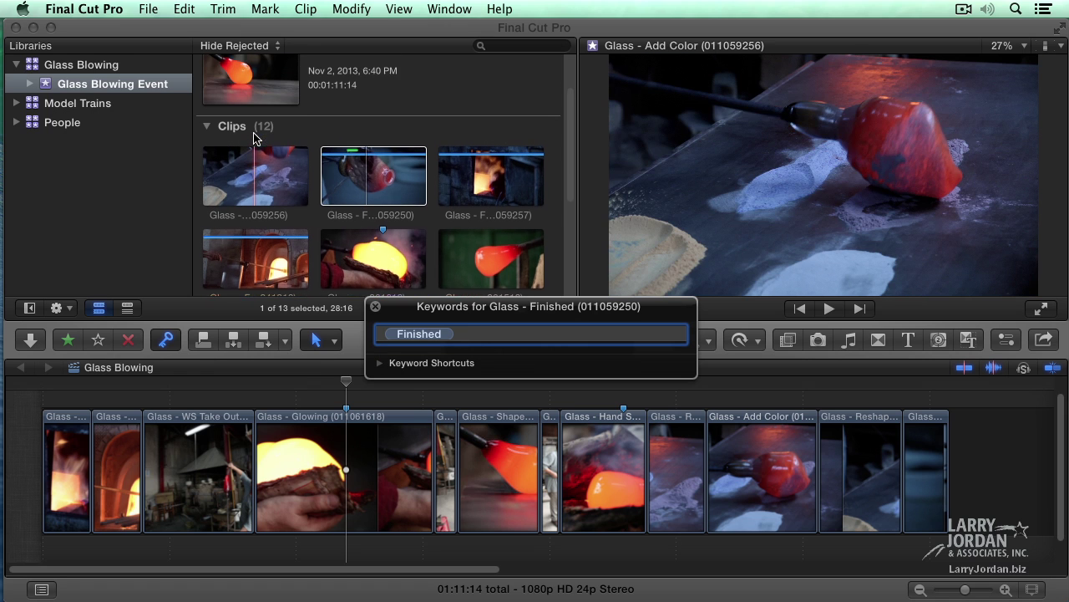
scroll(255, 138, "up", 1)
left_click(272, 214)
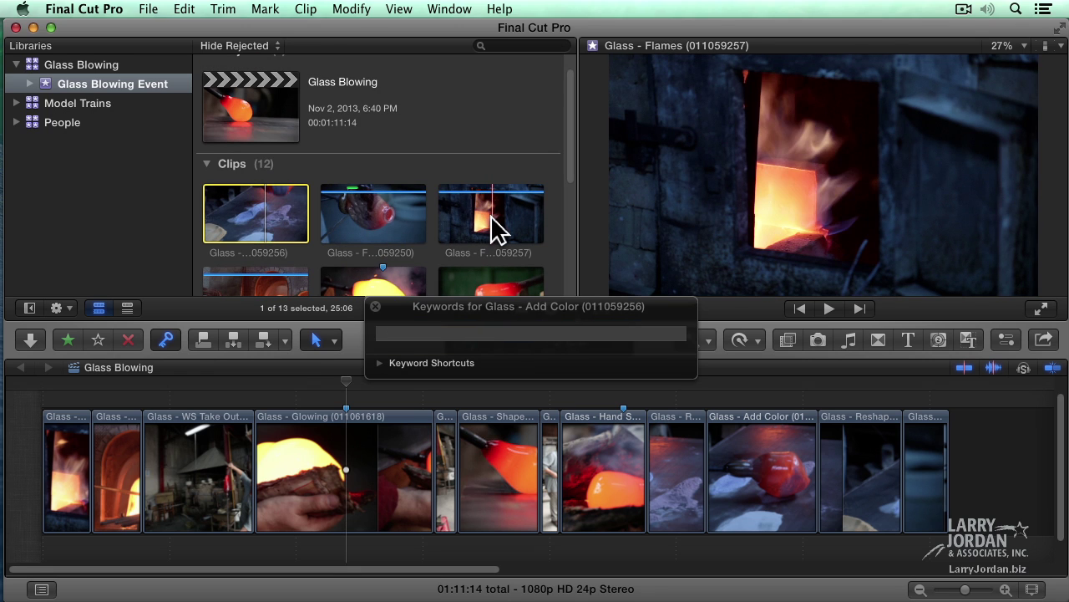
Select the seven shaping clips: Add Color, Glowing, Hand Shape, 841610, 059242, Shape 1 and Shape 2.
scroll(493, 221, "down", 3)
left_click(381, 219, "super")
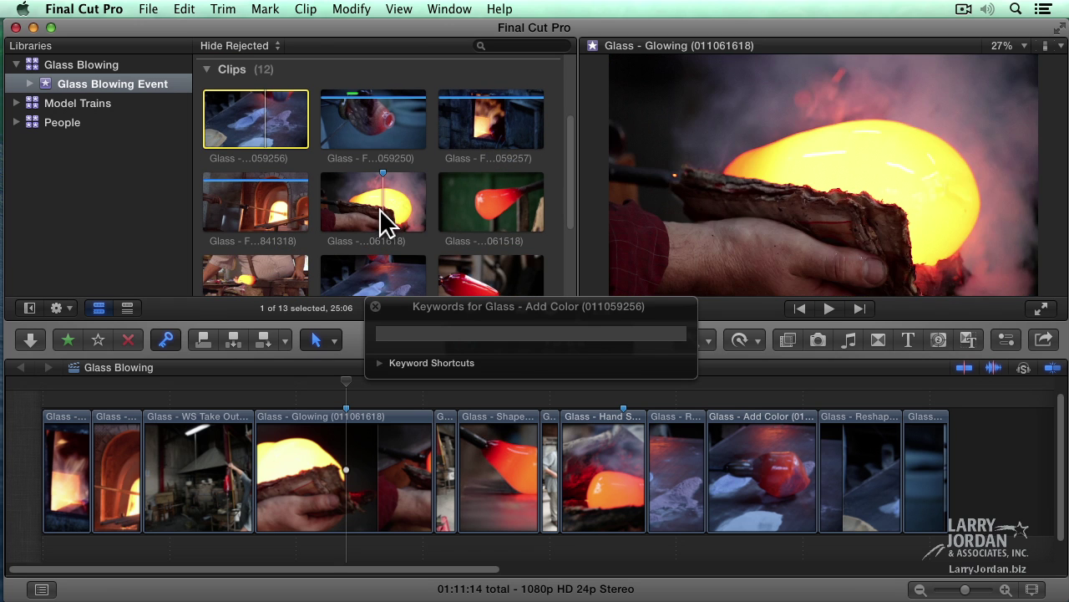
left_click(482, 210, "super")
scroll(482, 210, "down", 3)
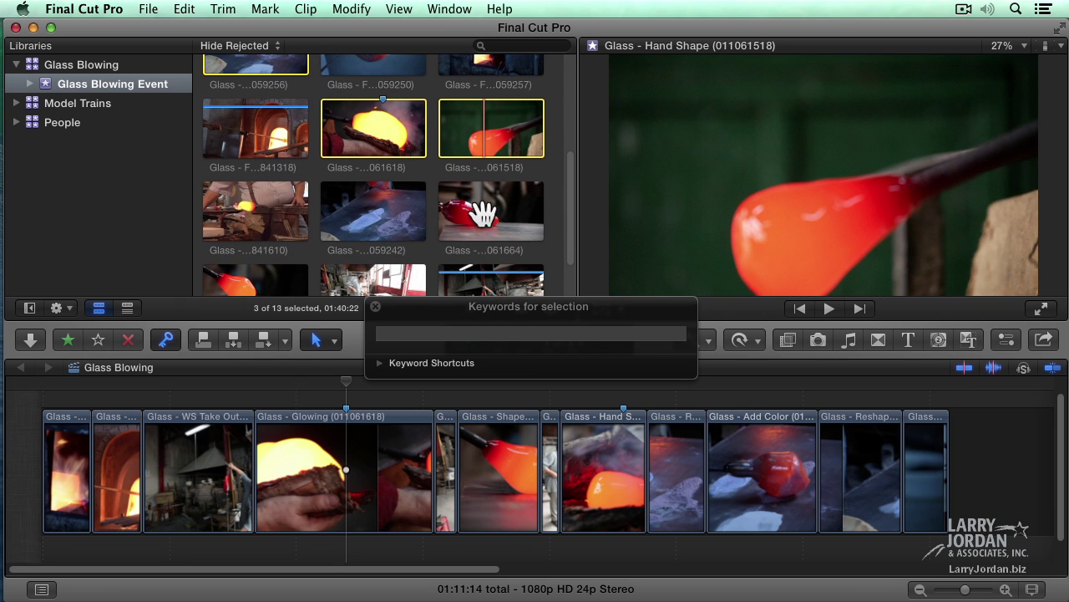
left_click(271, 214, "super")
left_click(394, 219, "super")
left_click(475, 222, "super")
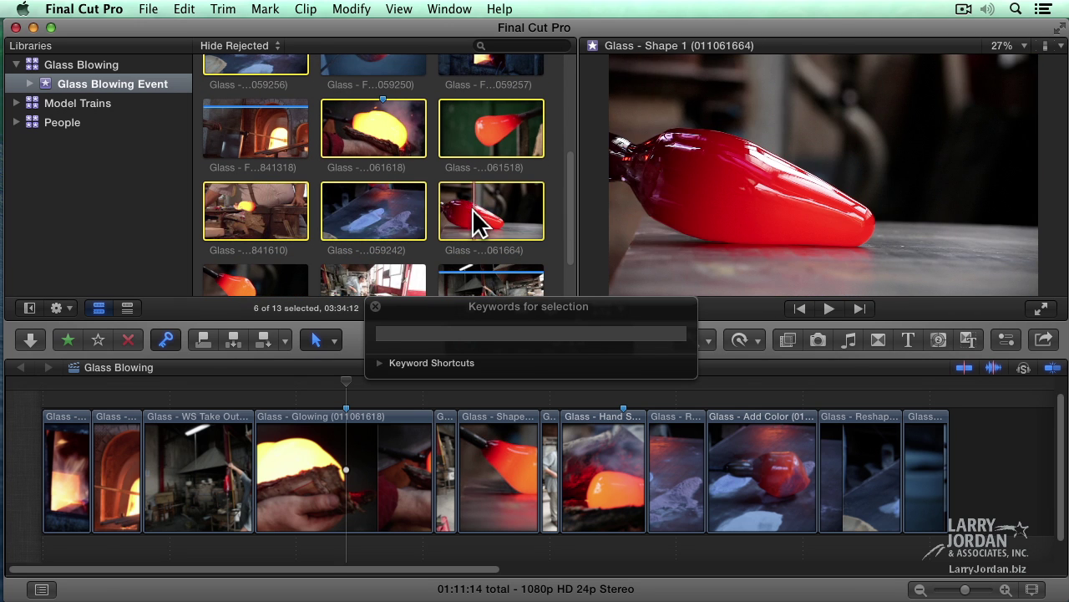
scroll(472, 213, "down", 3)
left_click(251, 230, "super")
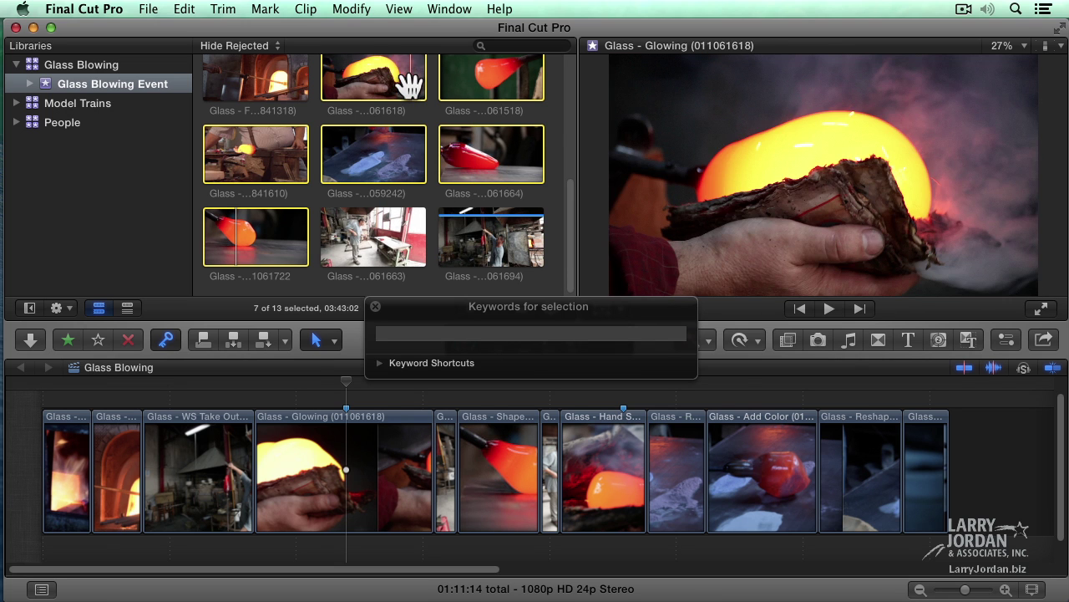
Apply the keyword Form to the seven selected clips.
left_click(443, 333)
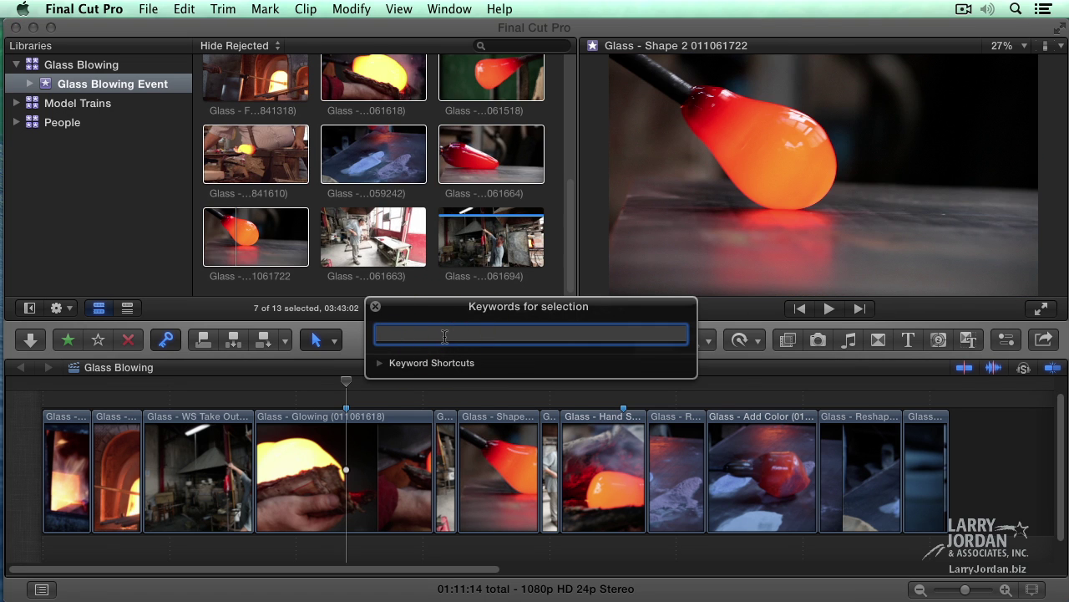
type("form")
key("BackSpace")
key("BackSpace")
key("BackSpace")
key("BackSpace")
type("Form")
key("Return")
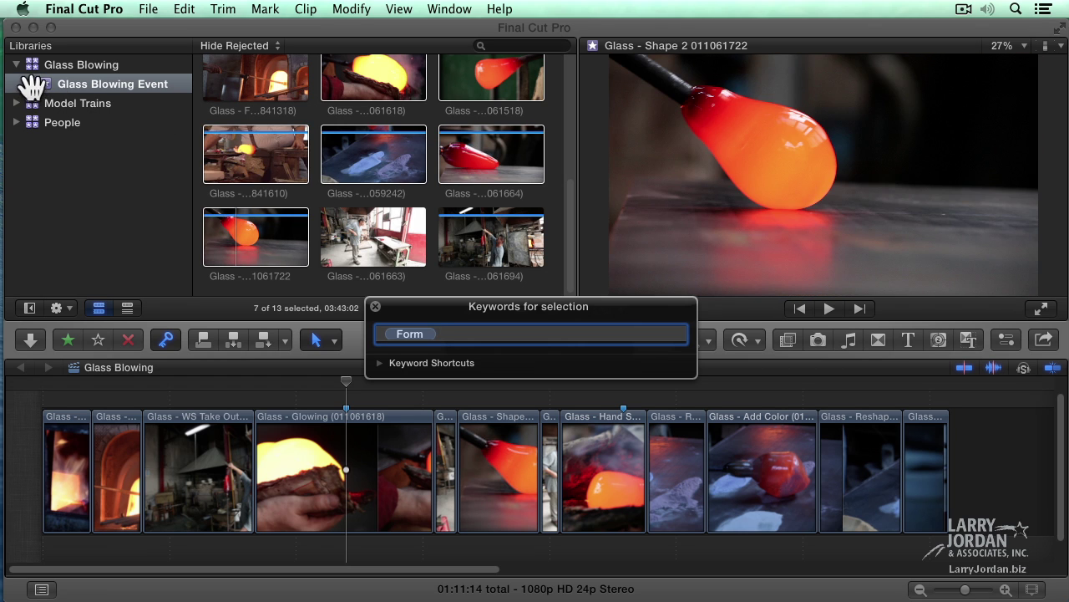
Expand Glass Blowing Event and view the Finished, Fire and Form keyword collections, ending on Form's 7 clips.
left_click(29, 83)
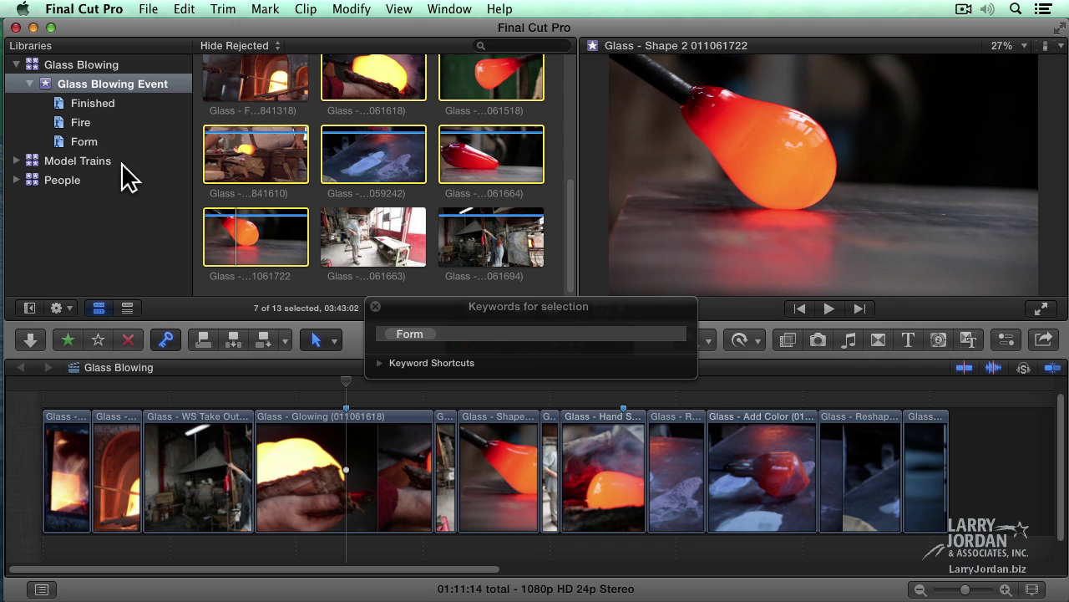
left_click(57, 106)
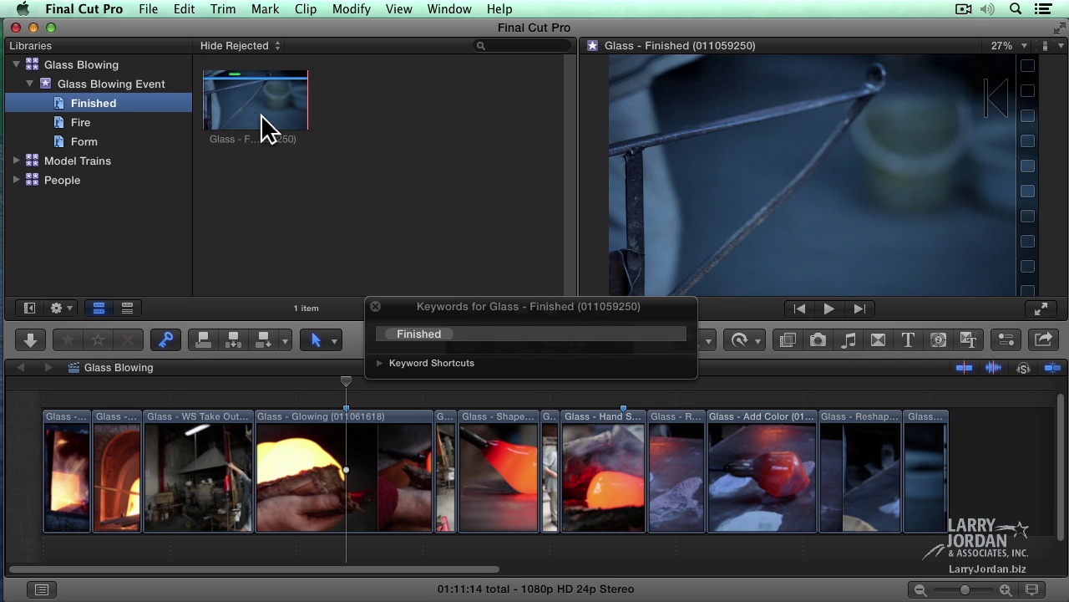
left_click(57, 122)
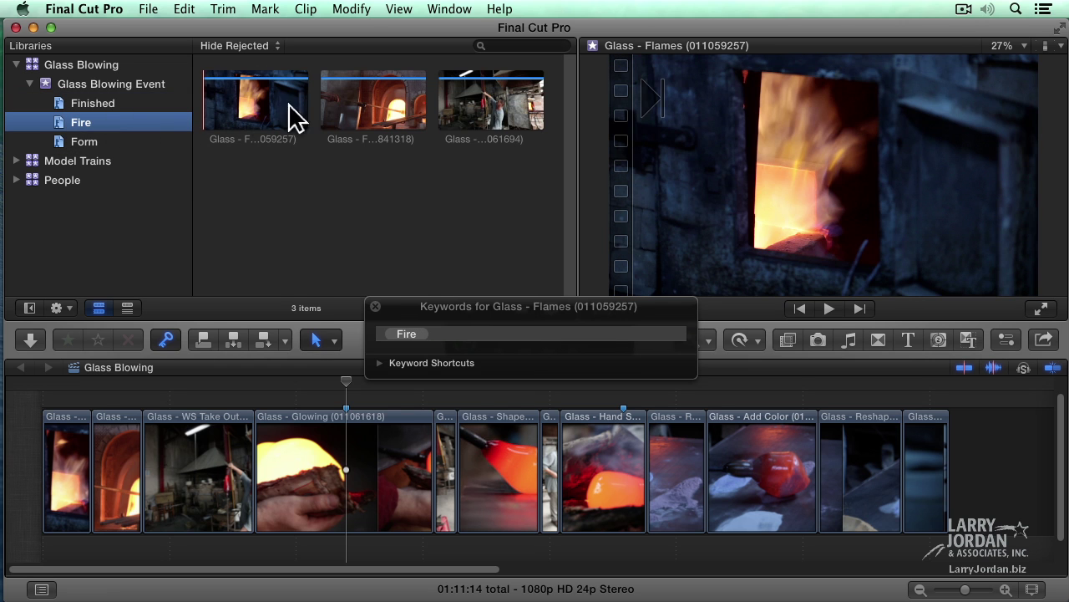
left_click(57, 140)
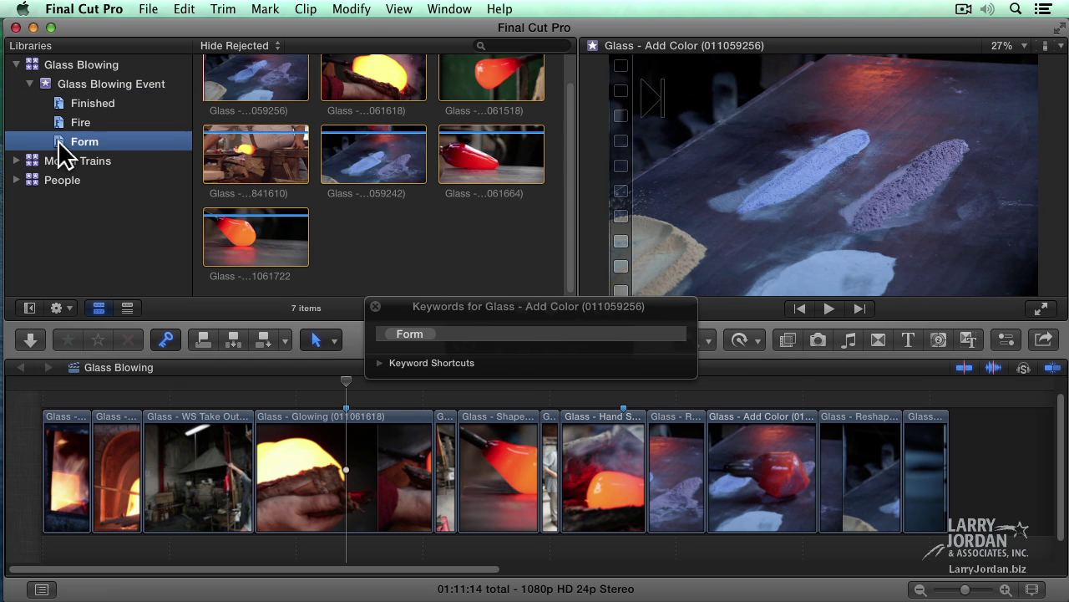